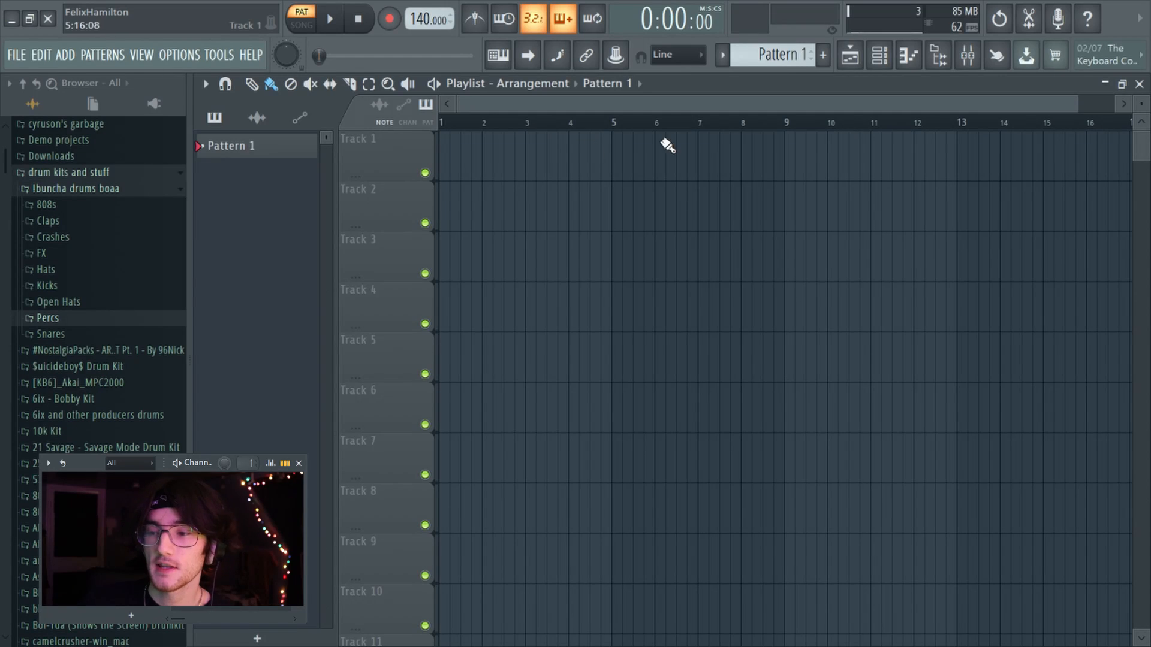
Step: Add an FPC drum machine to the channel rack and load its HQ Funk Kit preset
click(879, 55)
drag(579, 345, 602, 298)
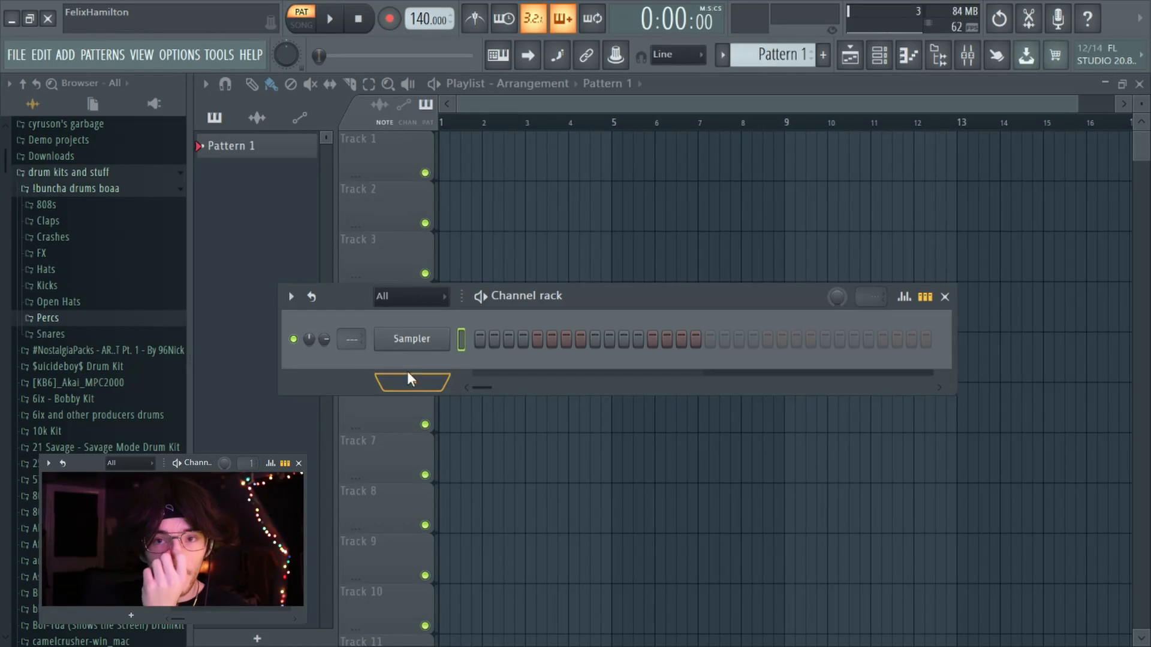
click(407, 374)
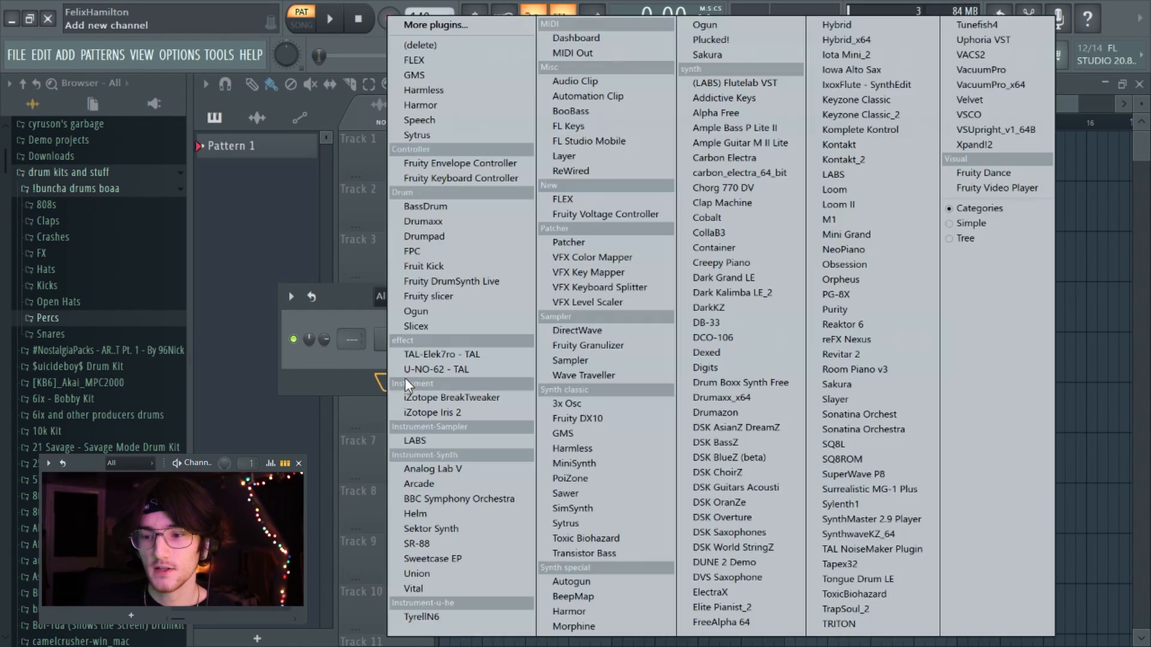
click(434, 250)
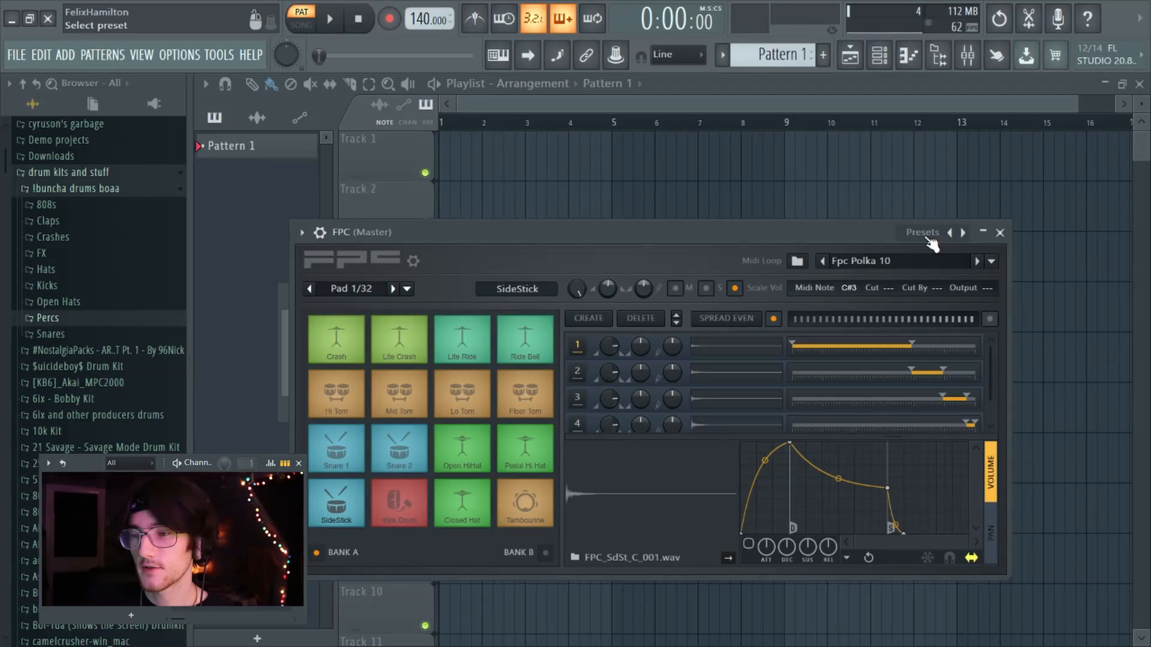
click(926, 234)
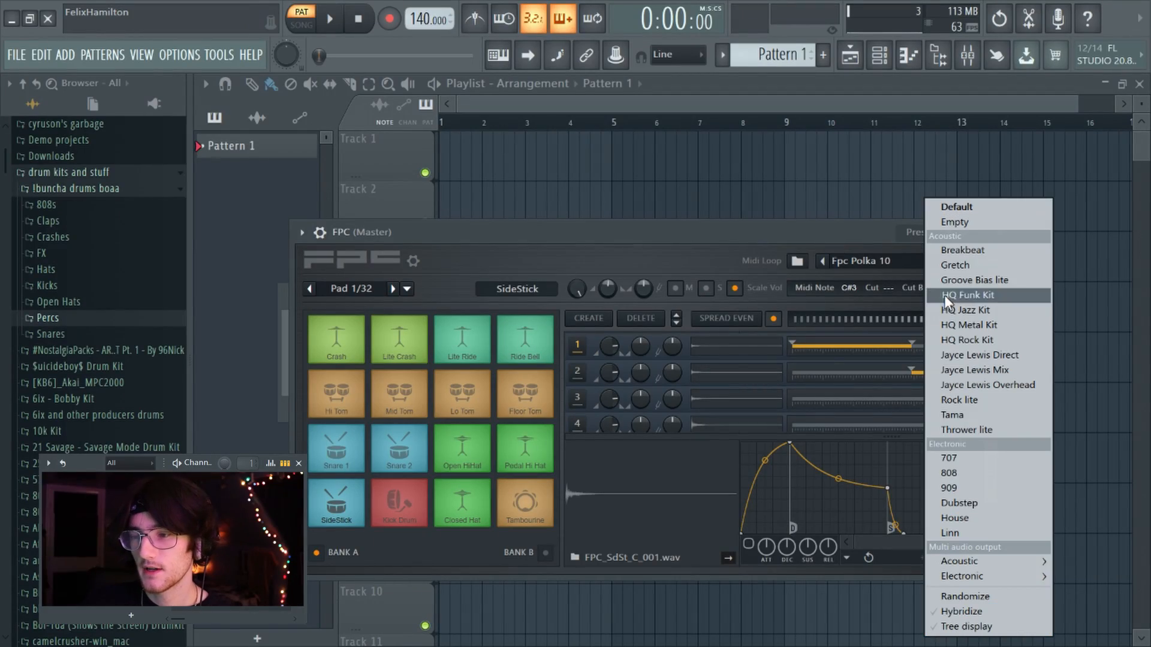
click(960, 297)
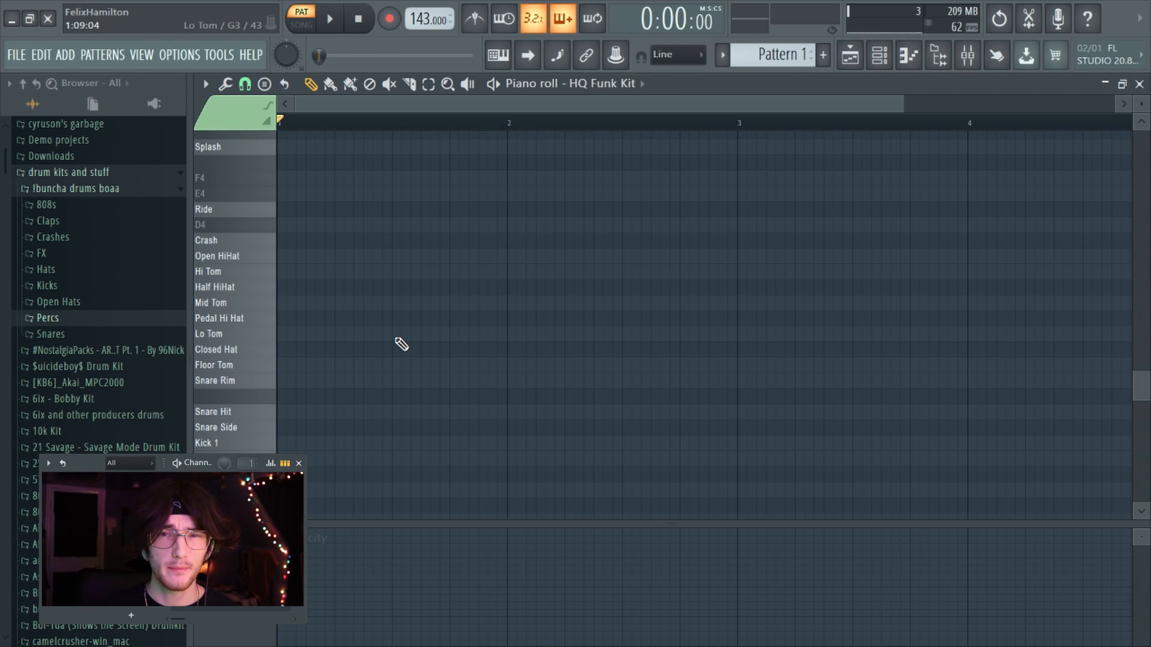
Step: Place Closed Hat notes on every beat of bar 1 and duplicate them into bar 2
scroll(435, 424, up, 1)
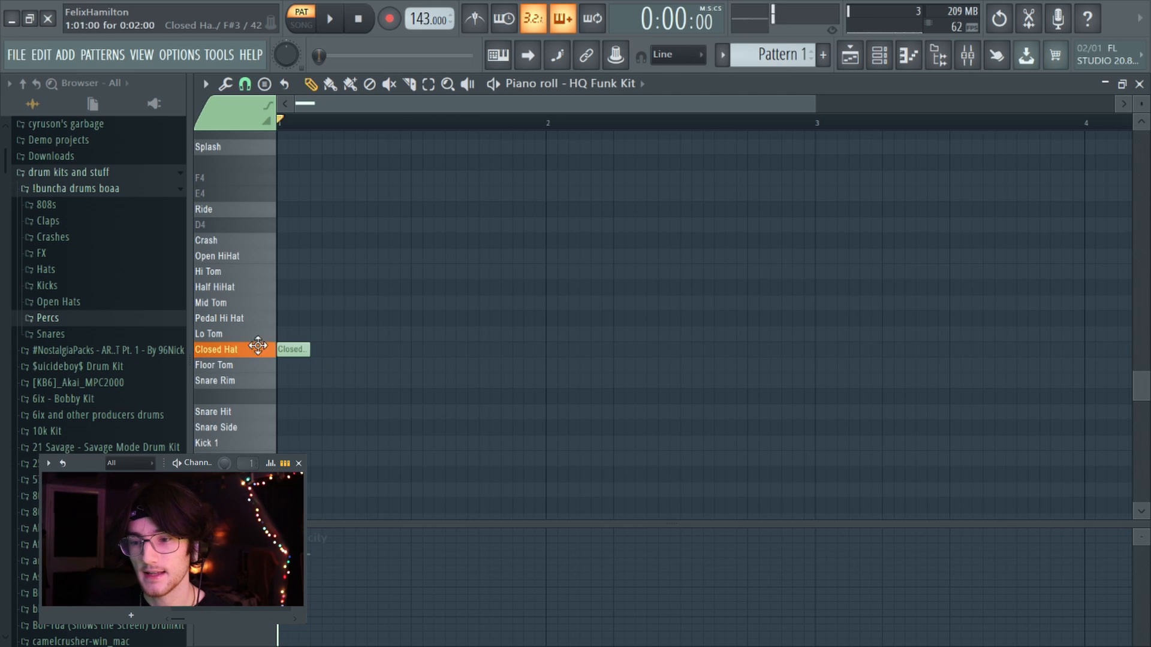
click(359, 350)
key(space)
click(428, 350)
key(space)
click(482, 349)
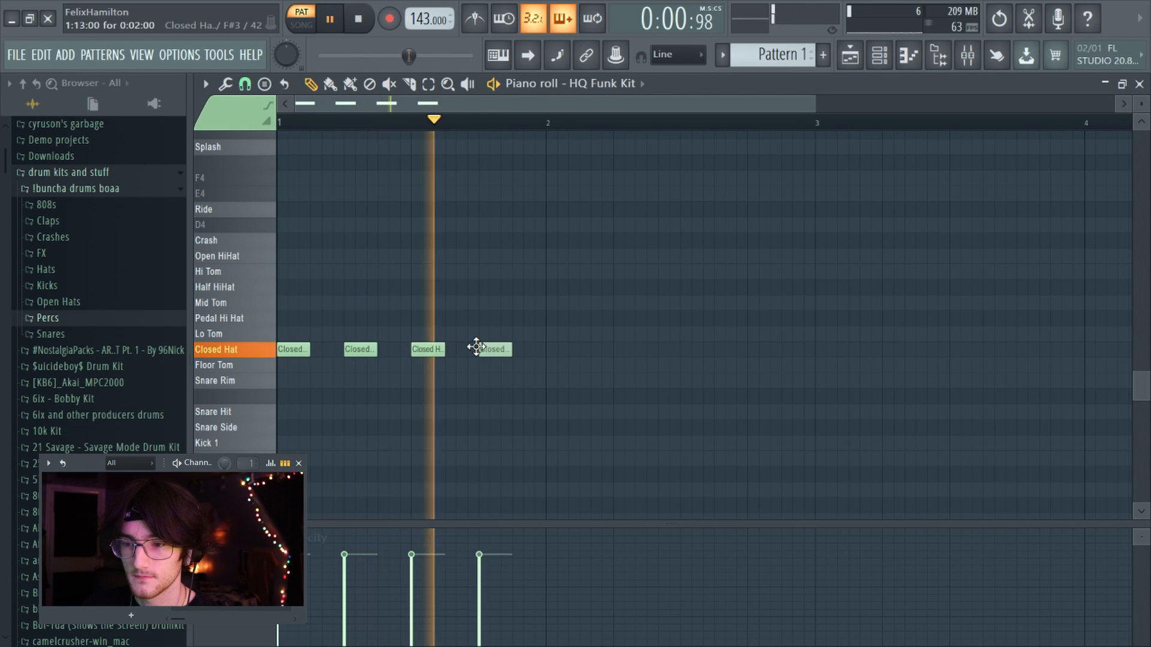
key(ctrl+b)
key(space)
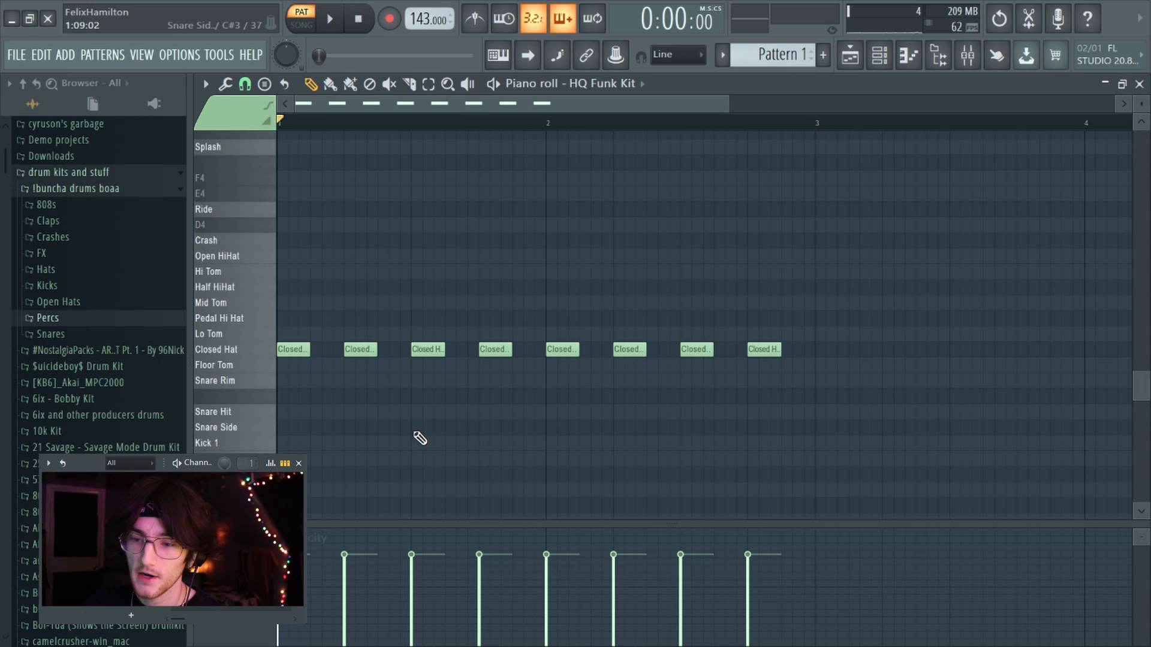
Step: Add Snare Hit notes on the third beat of bars 1 and 2, with their velocities lowered below the hats
drag(412, 411, 414, 411)
key(space)
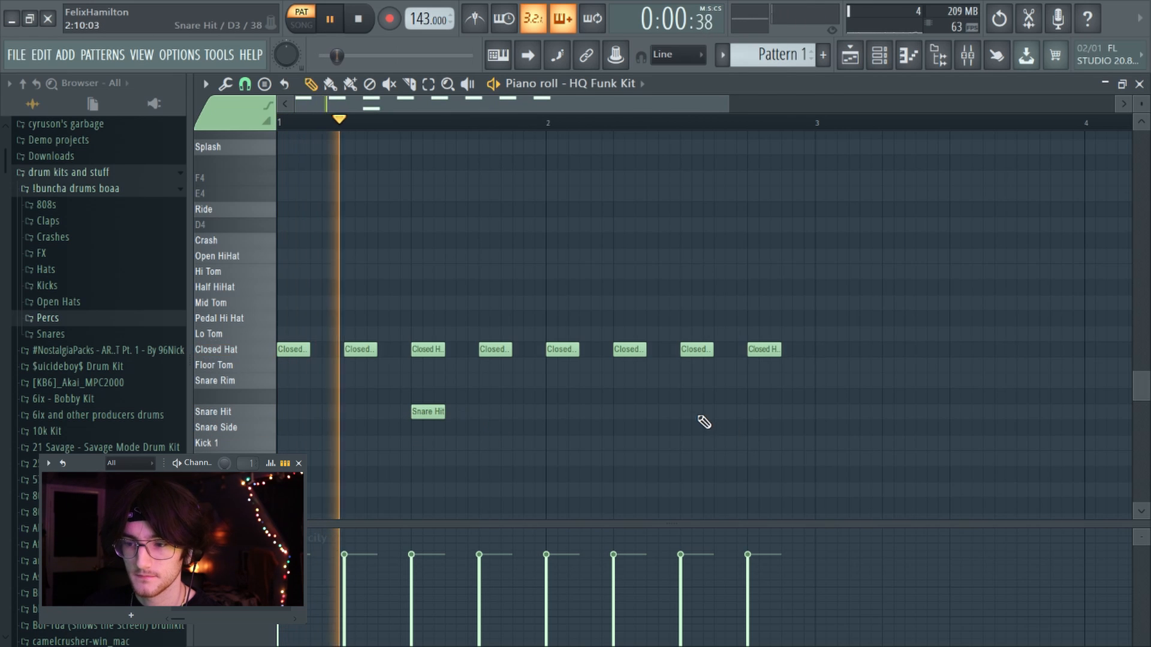
click(681, 412)
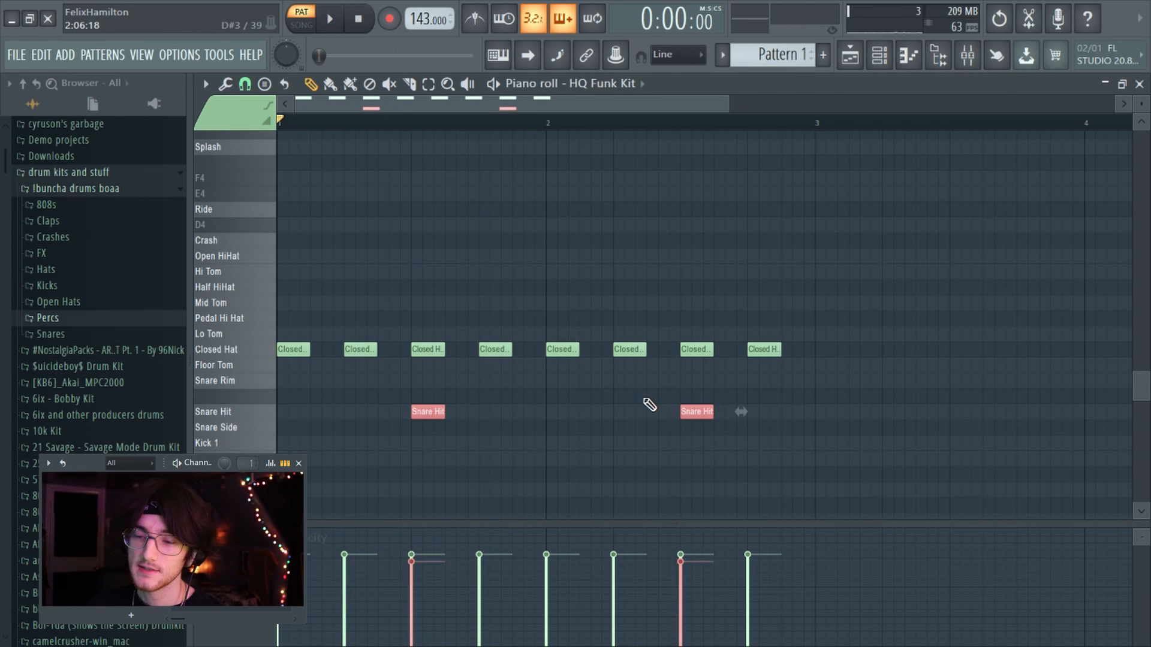
key(space)
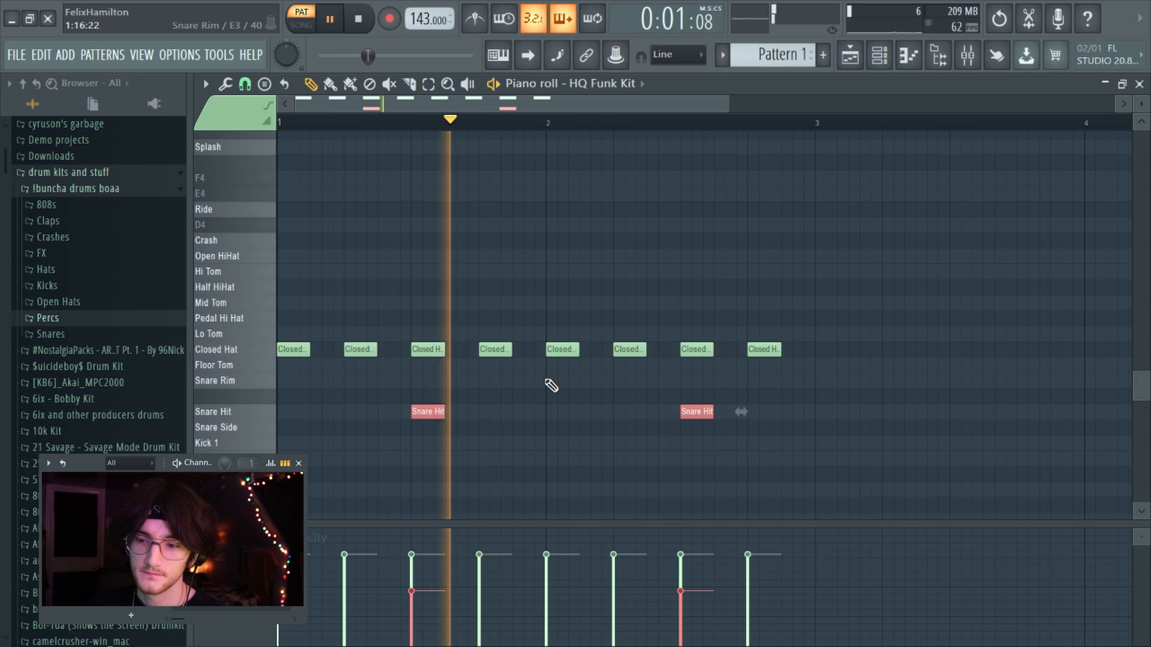
key(space)
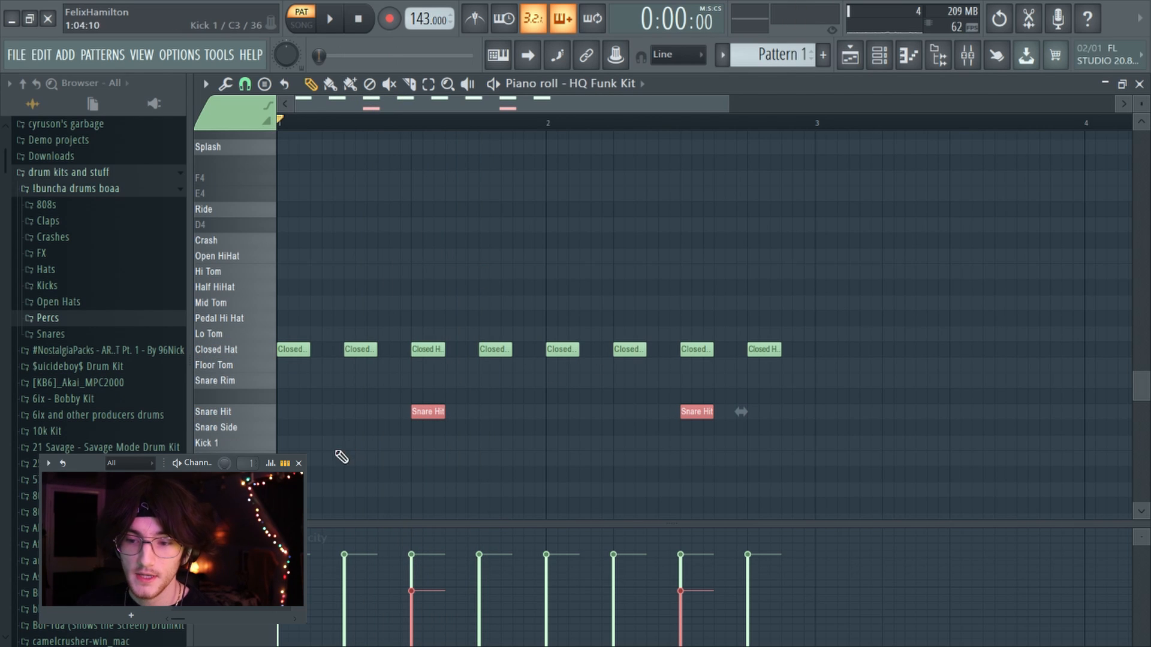
Step: Lower the velocity of every second Closed Hat note across the two bars to give the hats a groove
drag(819, 314, 280, 390)
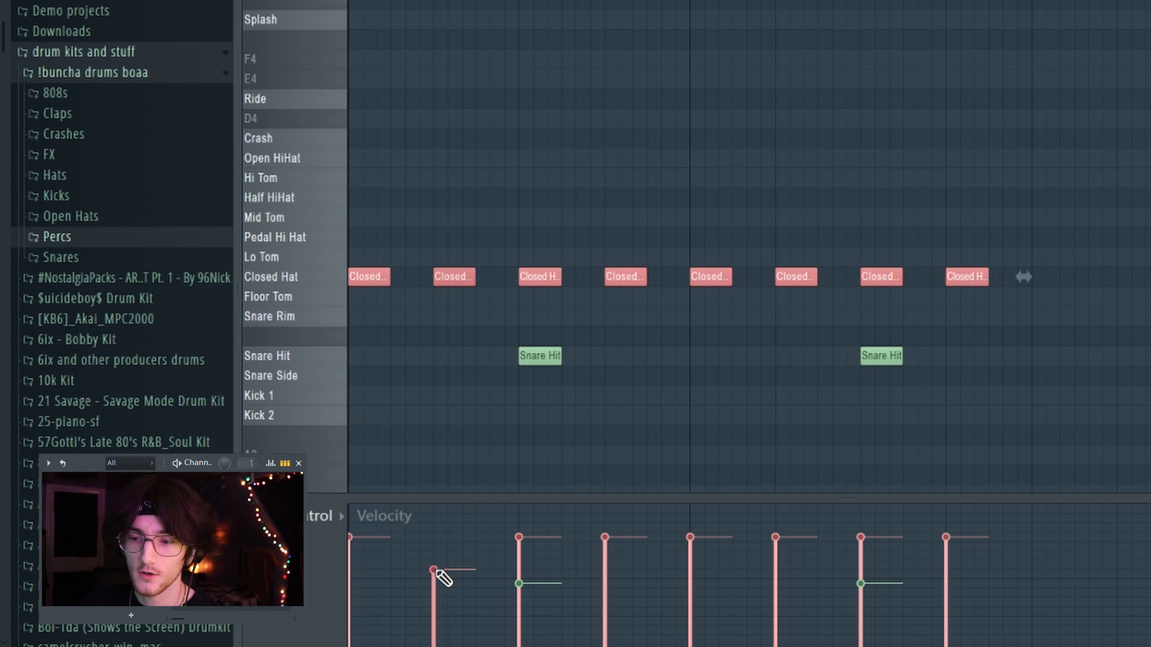
key(space)
click(790, 560)
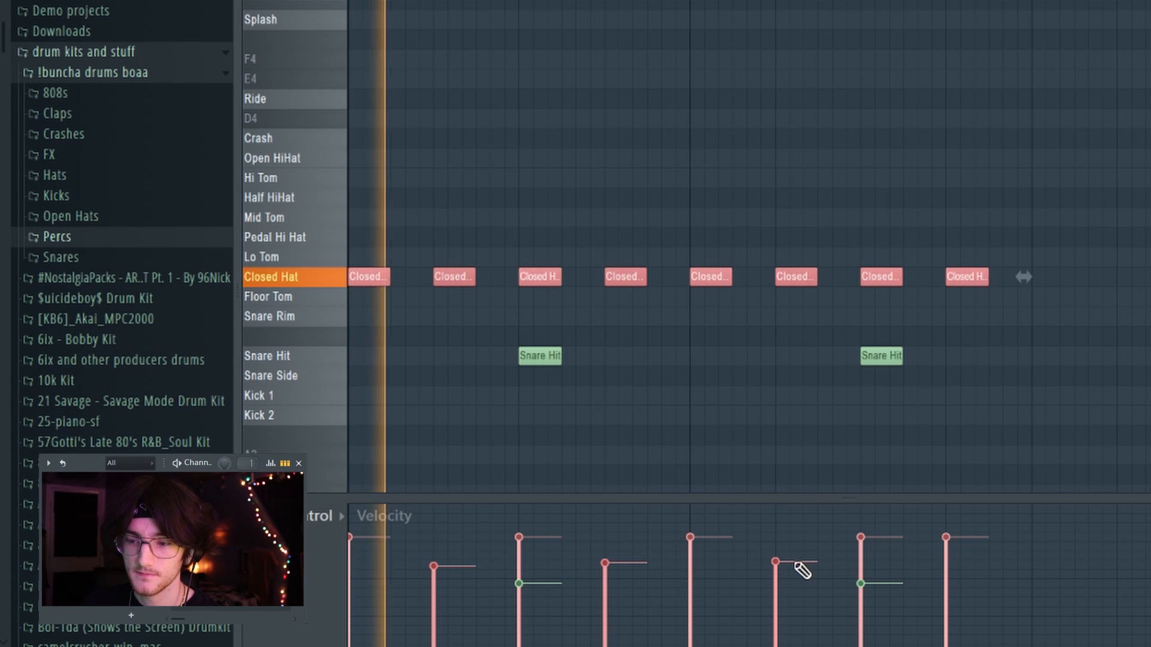
click(945, 561)
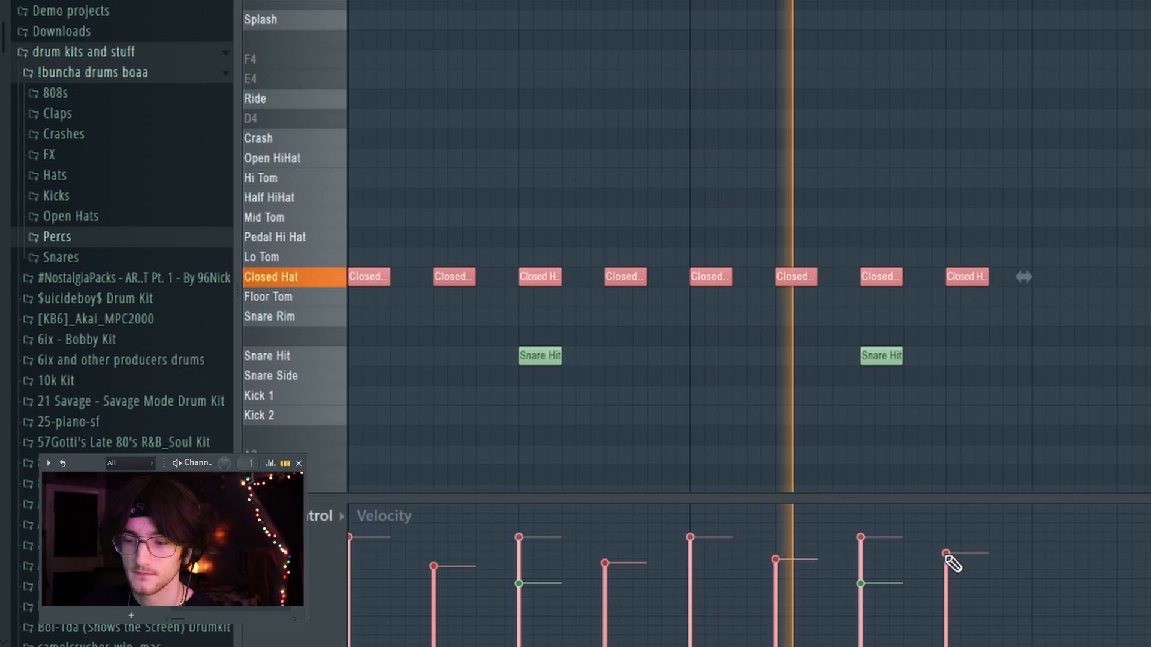
Step: Place Kick 2 notes at the start of bar 1 and around beat 2 of bar 2, and audition the beat
key(space)
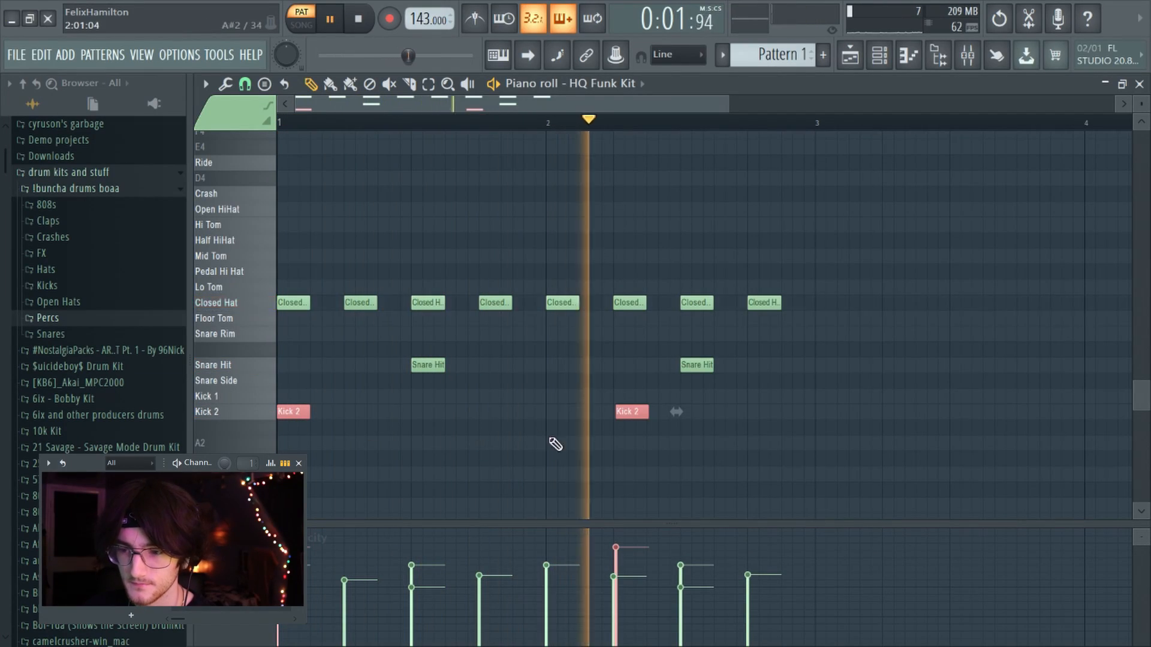
key(space)
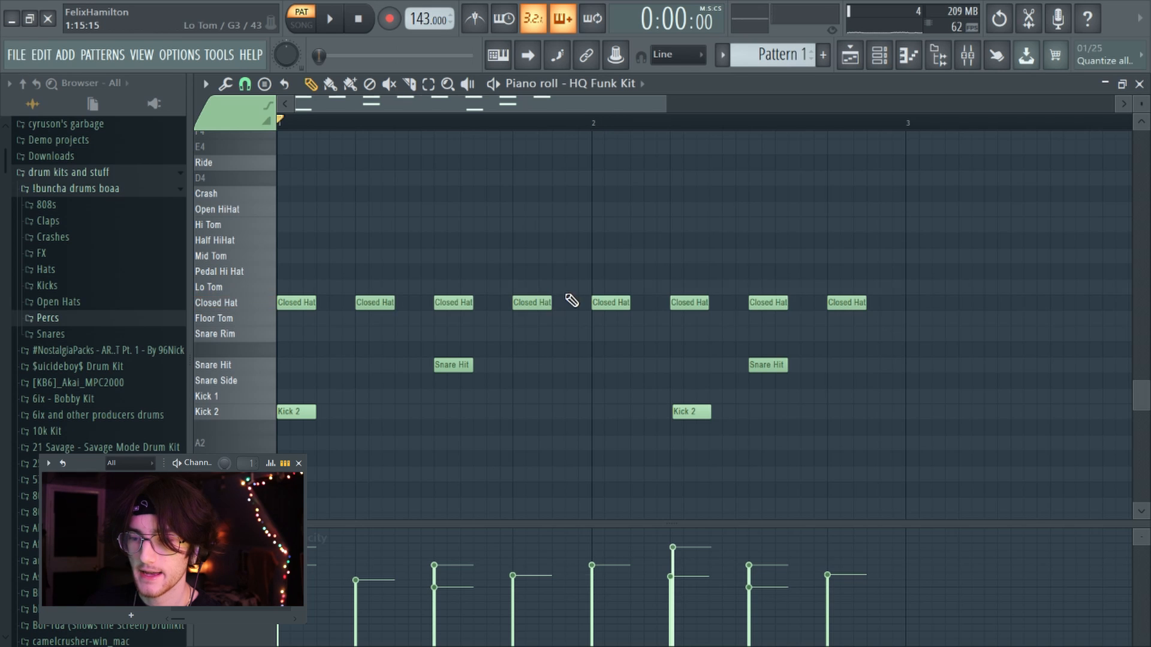
Step: Add short, quieter Closed Hat notes just before the ends of bars 1 and 2, and duplicate the beat to four bars
drag(558, 307, 561, 309)
key(space)
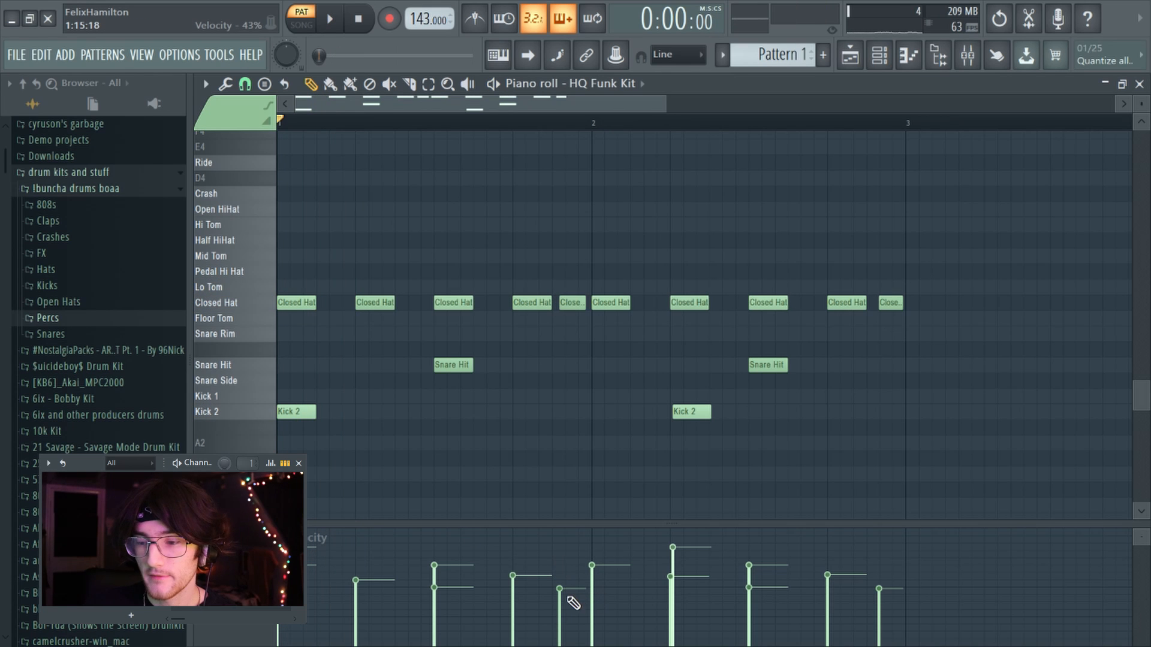
drag(936, 248, 267, 313)
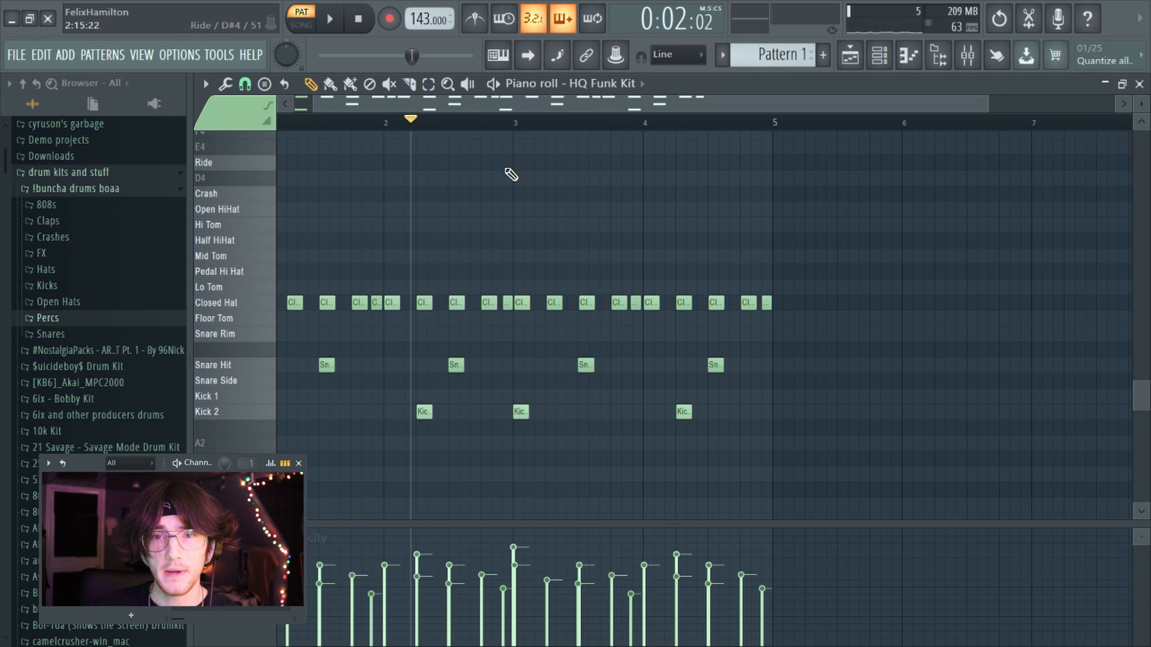
Step: Add a snare fill in bar 4, with three short hits of rising velocity leading into a snare on beat 2
scroll(519, 131, up, 4)
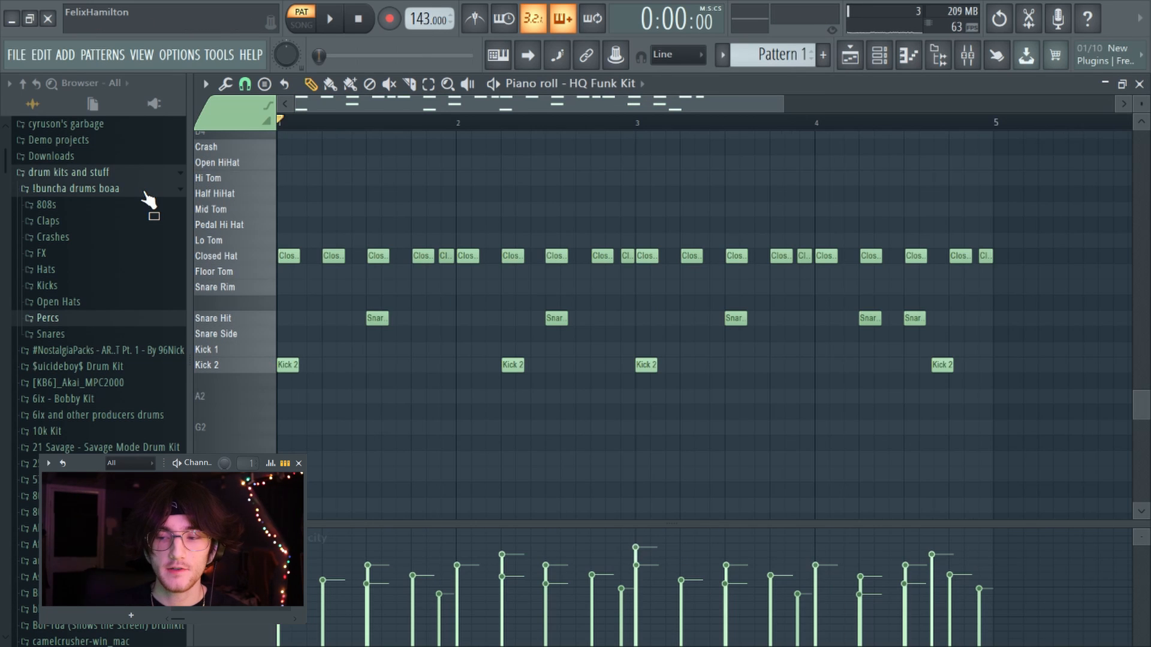
scroll(570, 139, up, 3)
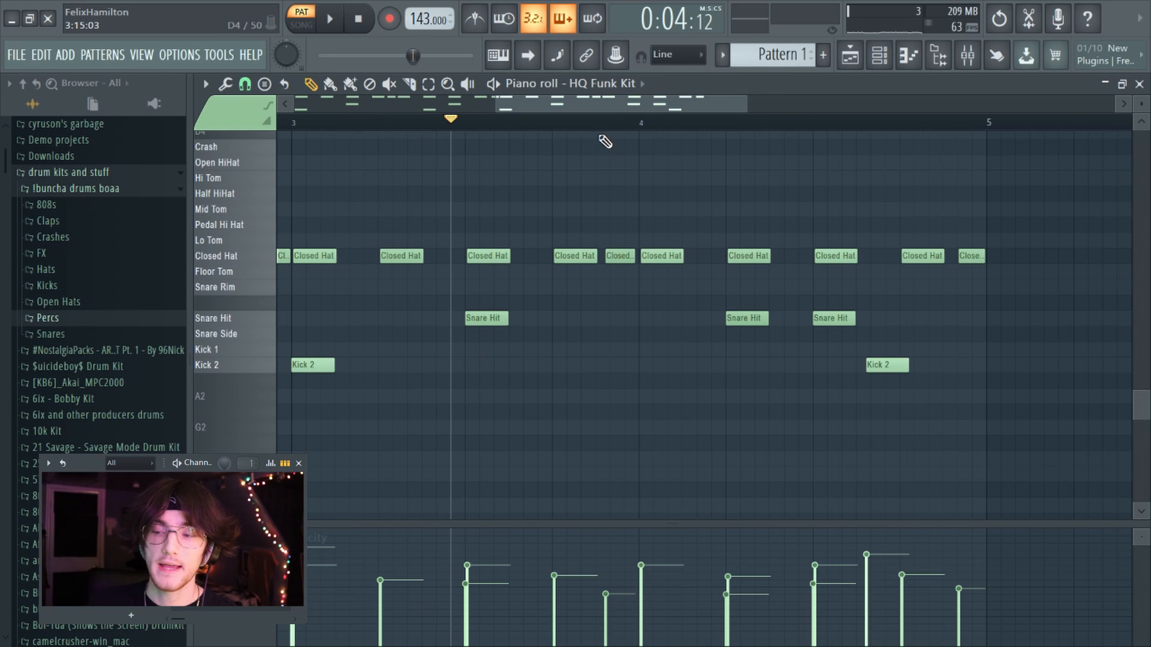
scroll(758, 130, up, 5)
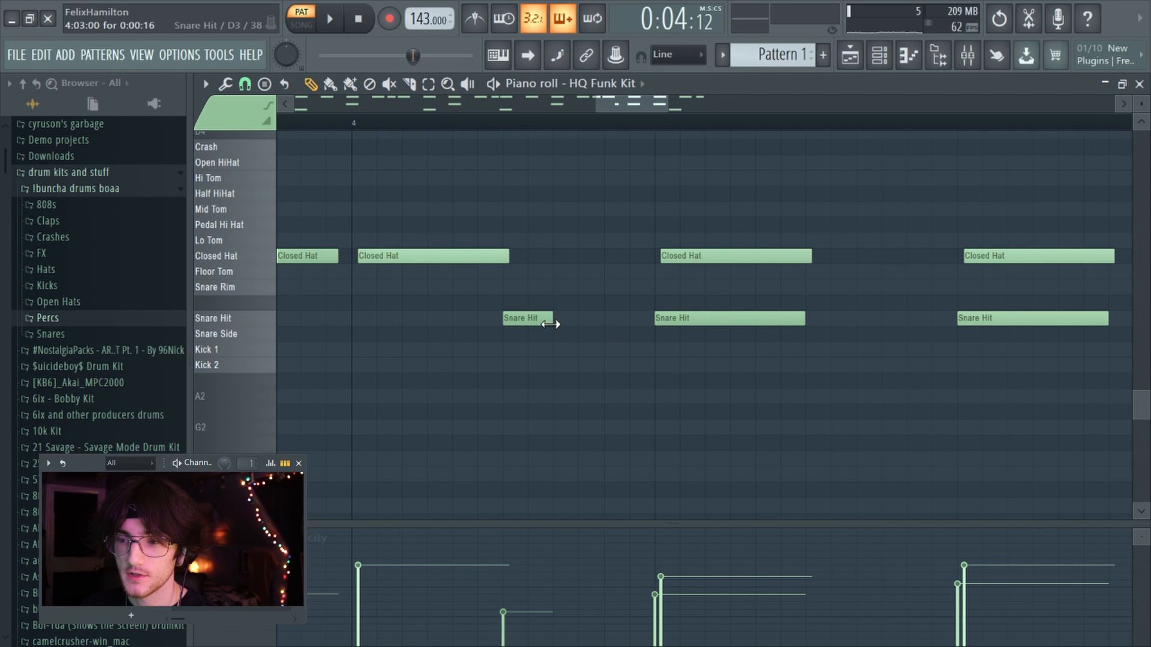
drag(508, 301, 611, 340)
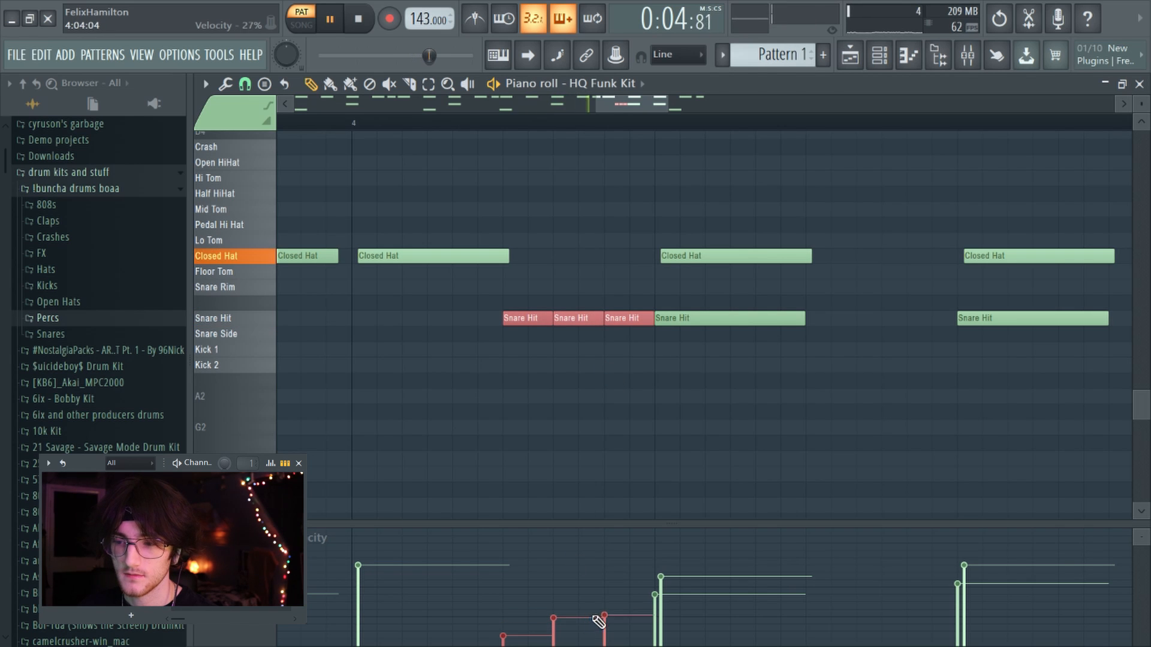
drag(595, 619, 568, 622)
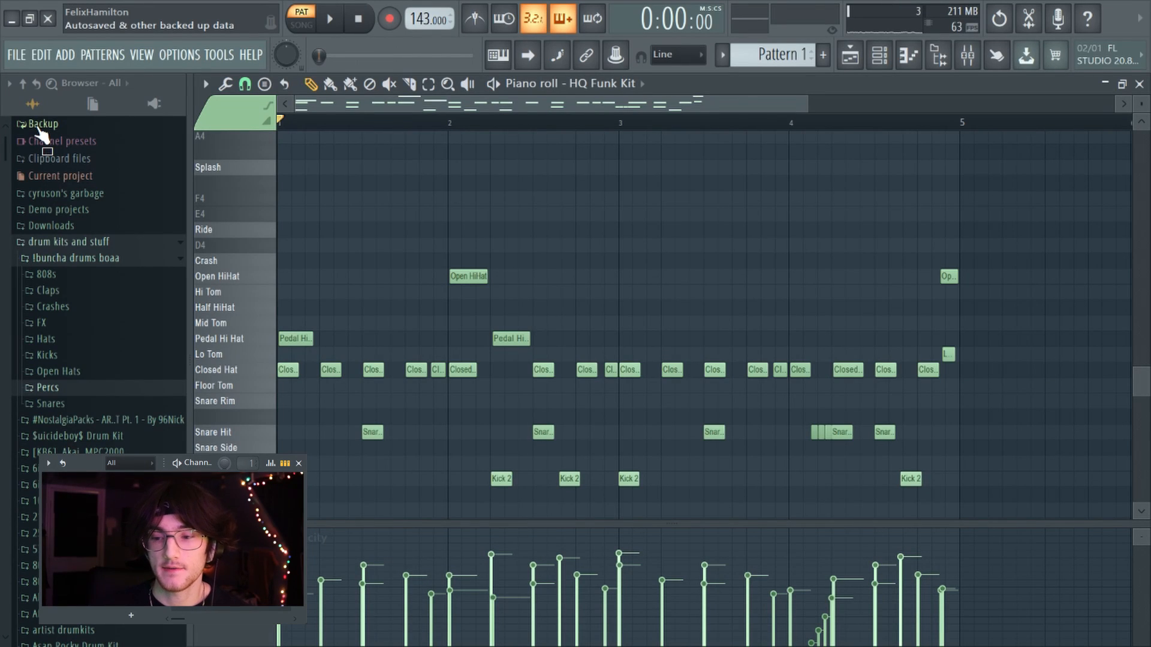
Step: Route the HQ Funk Kit to mixer track 1, and set up Insert 2 with input In 2 and Edison in slot 6
key(space)
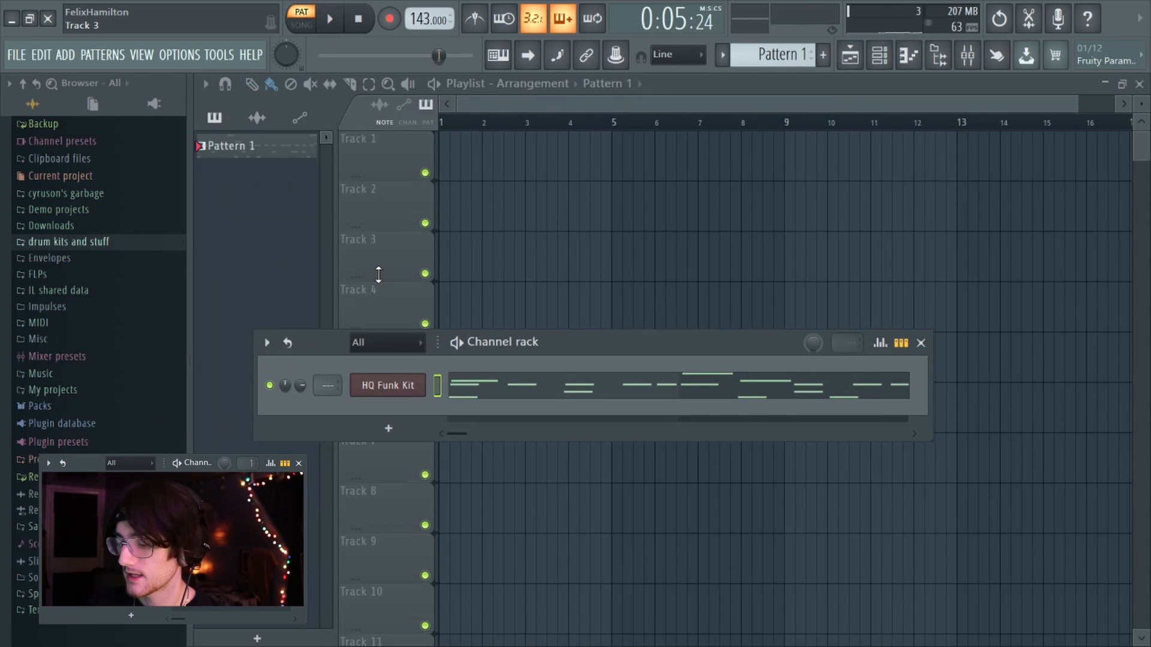
key(F9)
key(F6)
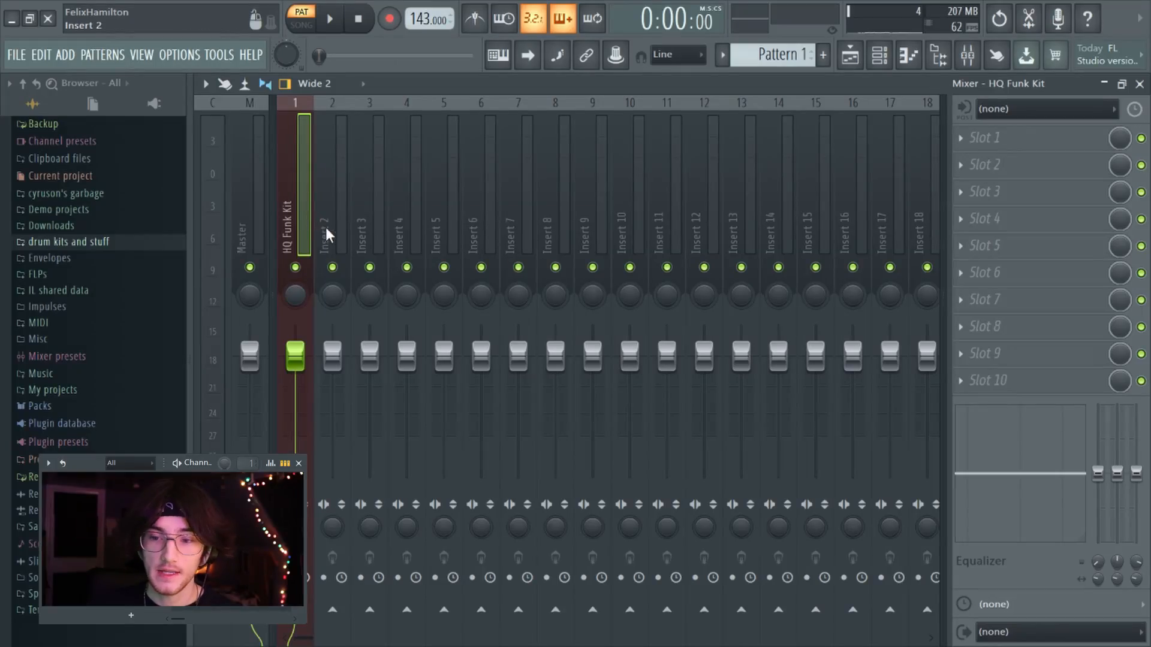
click(335, 236)
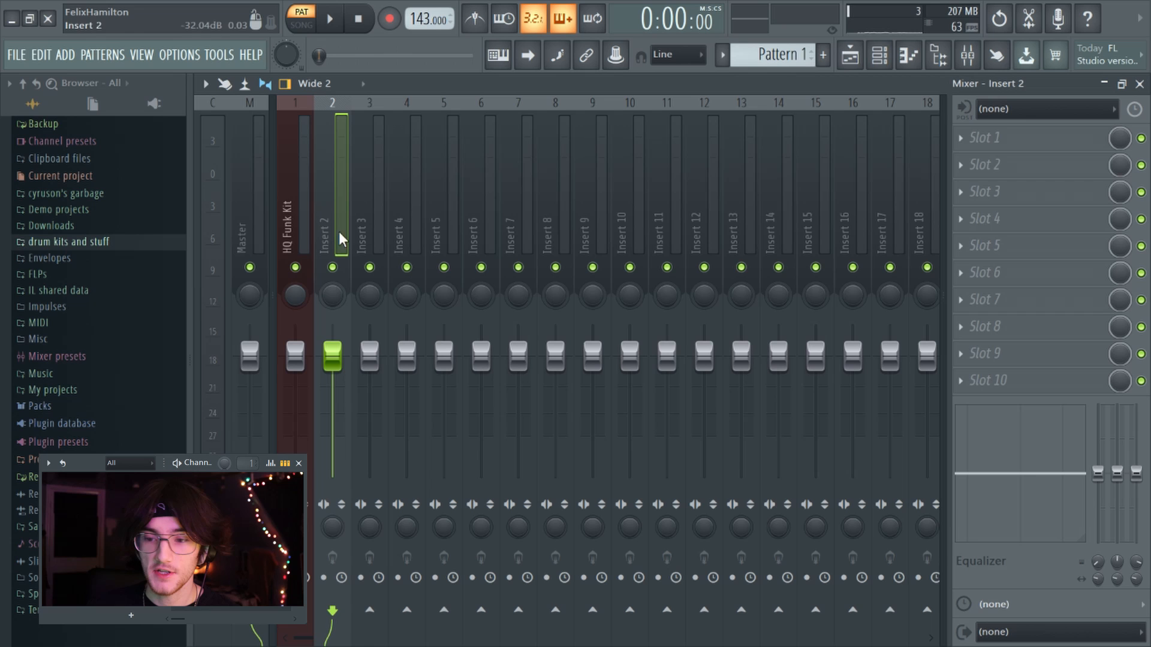
click(1023, 114)
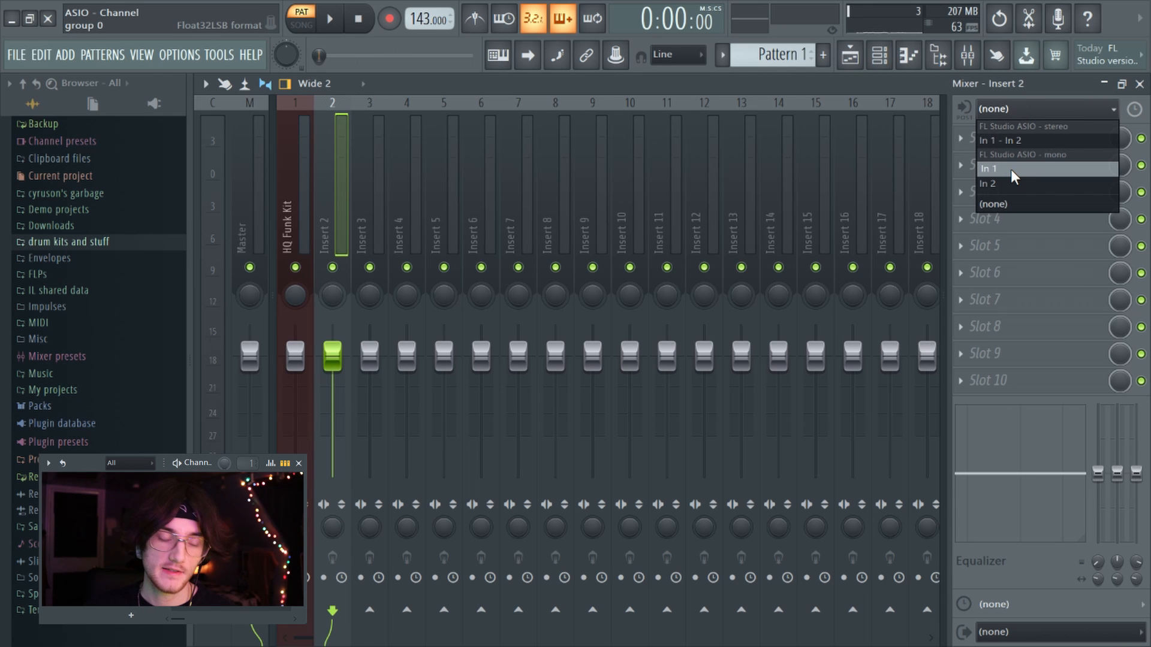
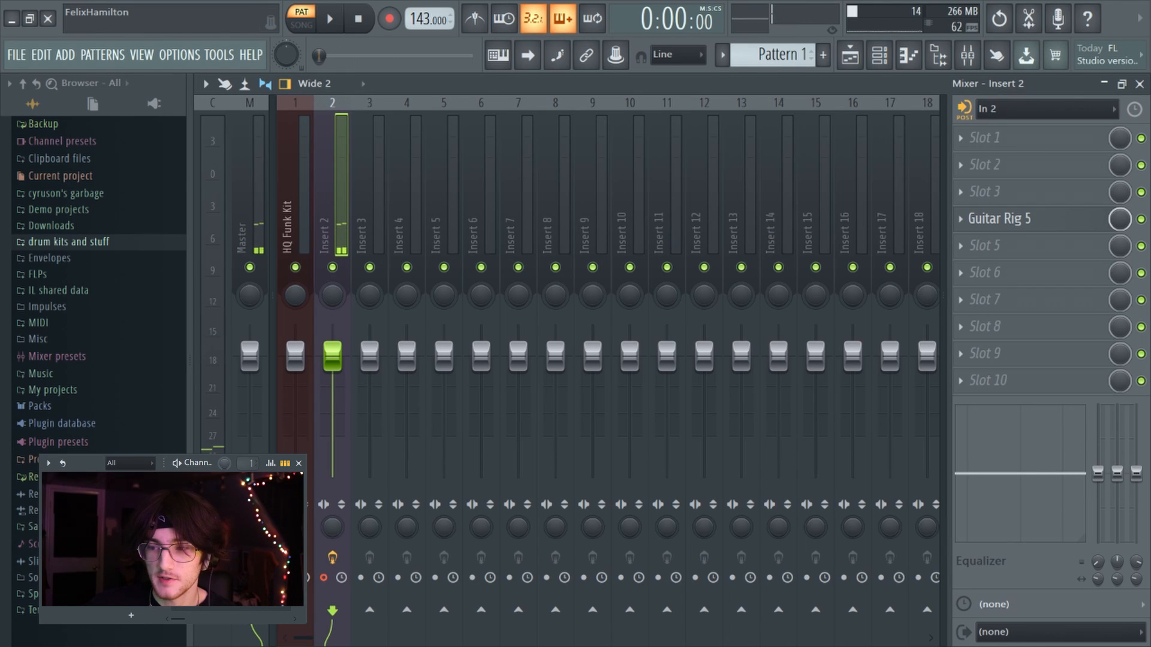
click(1030, 272)
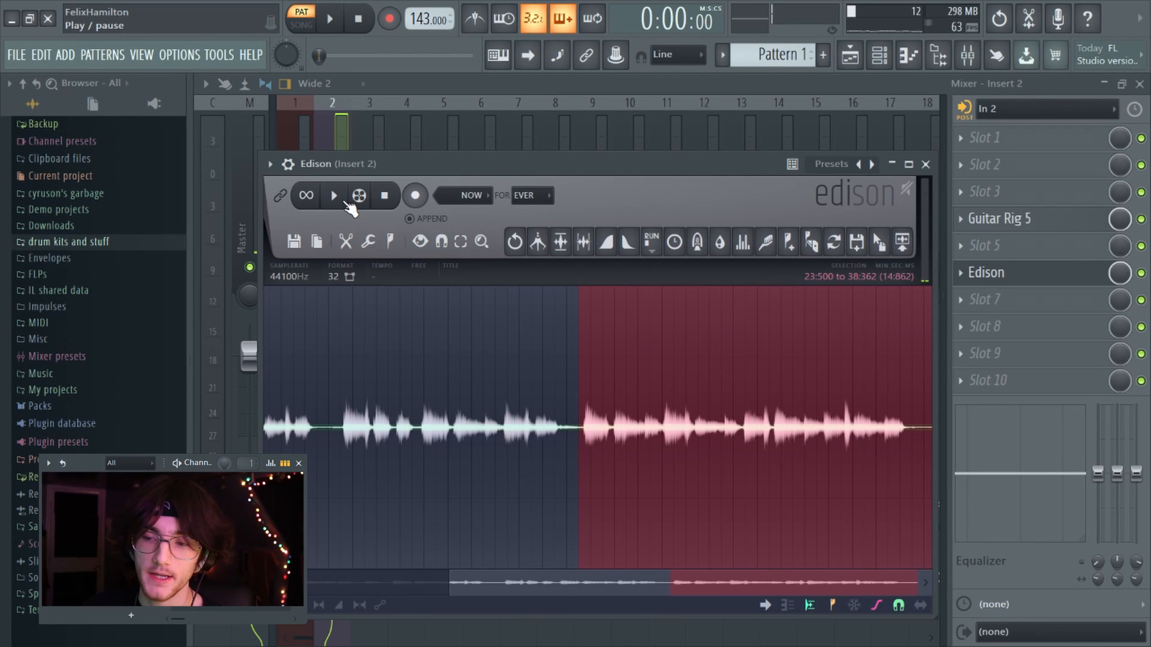
Step: Select the recorded take from 23:600 to 37:200 in Edison and place it at the start of playlist Track 2
scroll(794, 331, up, 2)
drag(712, 584, 808, 575)
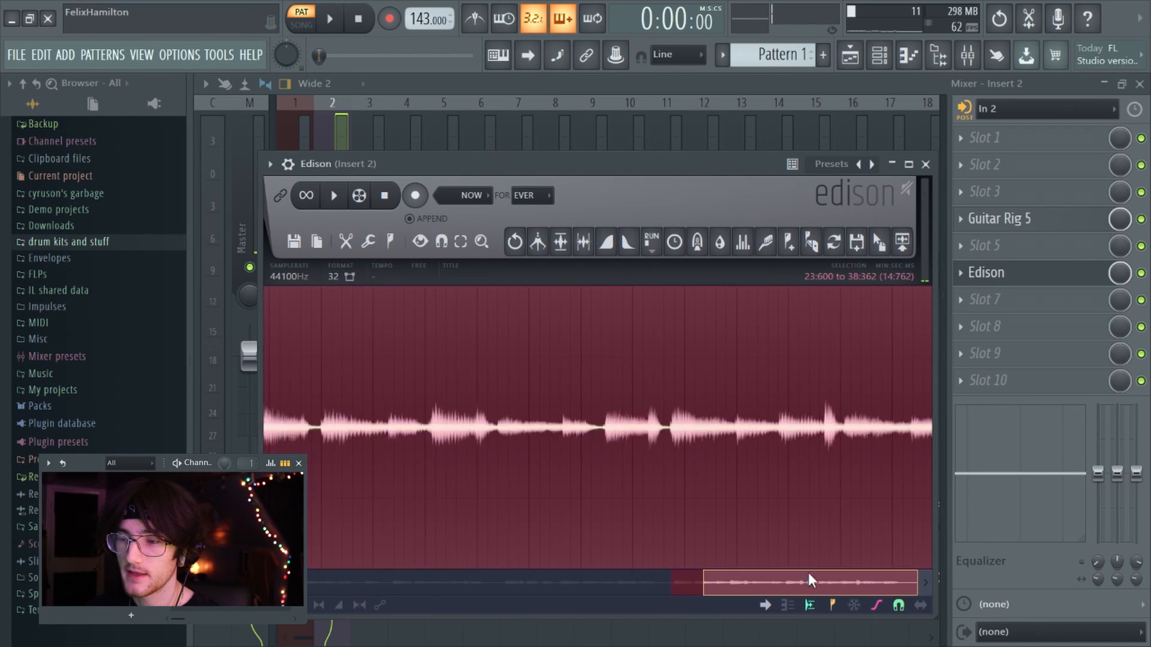
drag(930, 498, 913, 471)
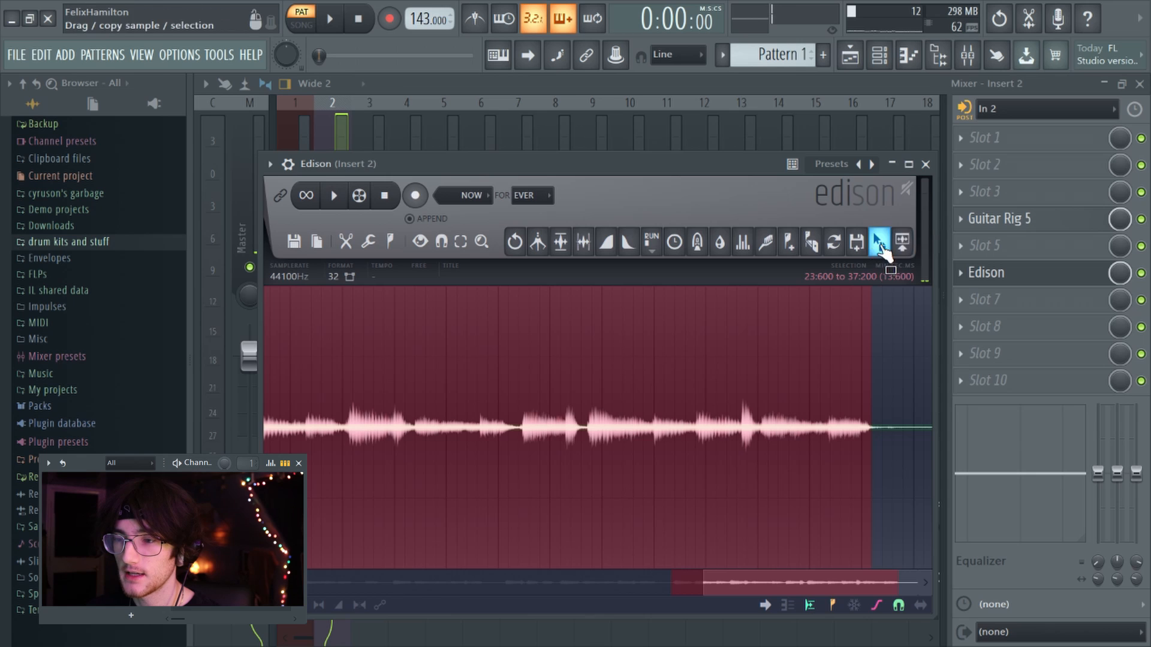
drag(879, 246, 505, 193)
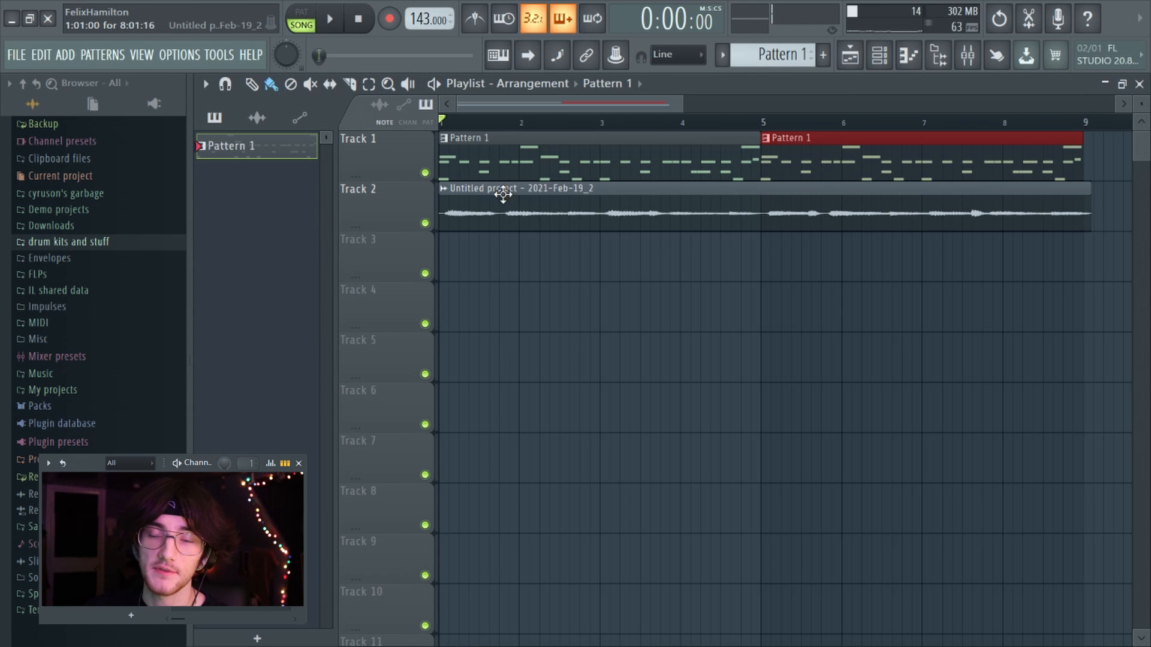
Step: Boost the level of the recorded audio clip on Track 2 using its precomputed effects
double_click(508, 212)
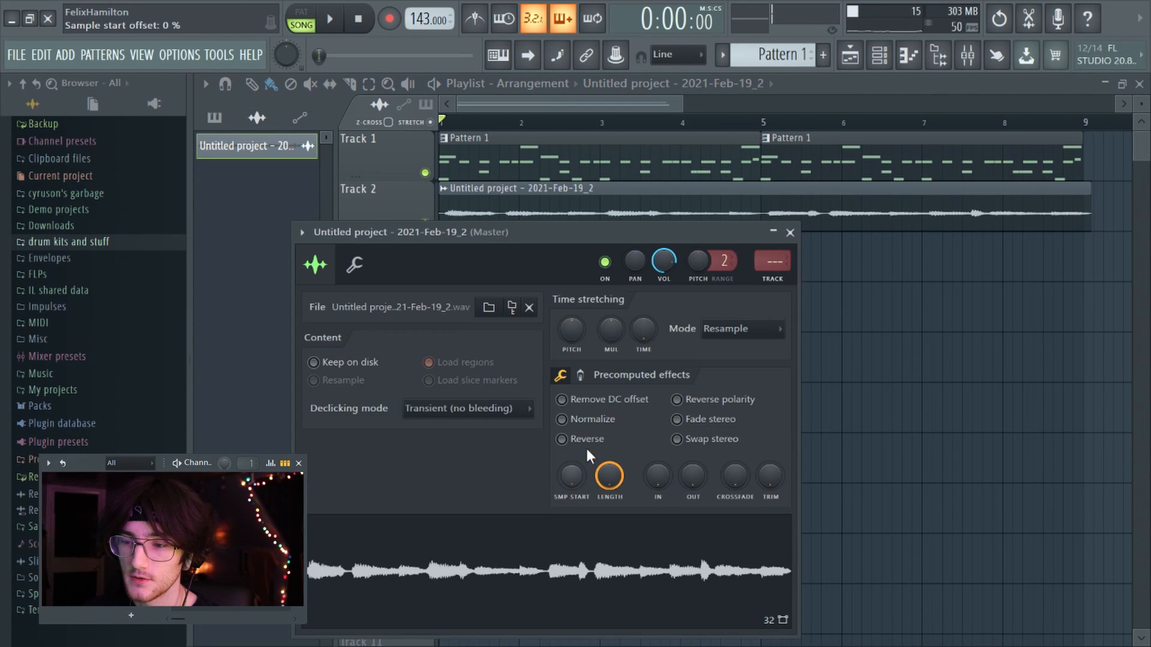
click(579, 376)
drag(573, 404, 573, 383)
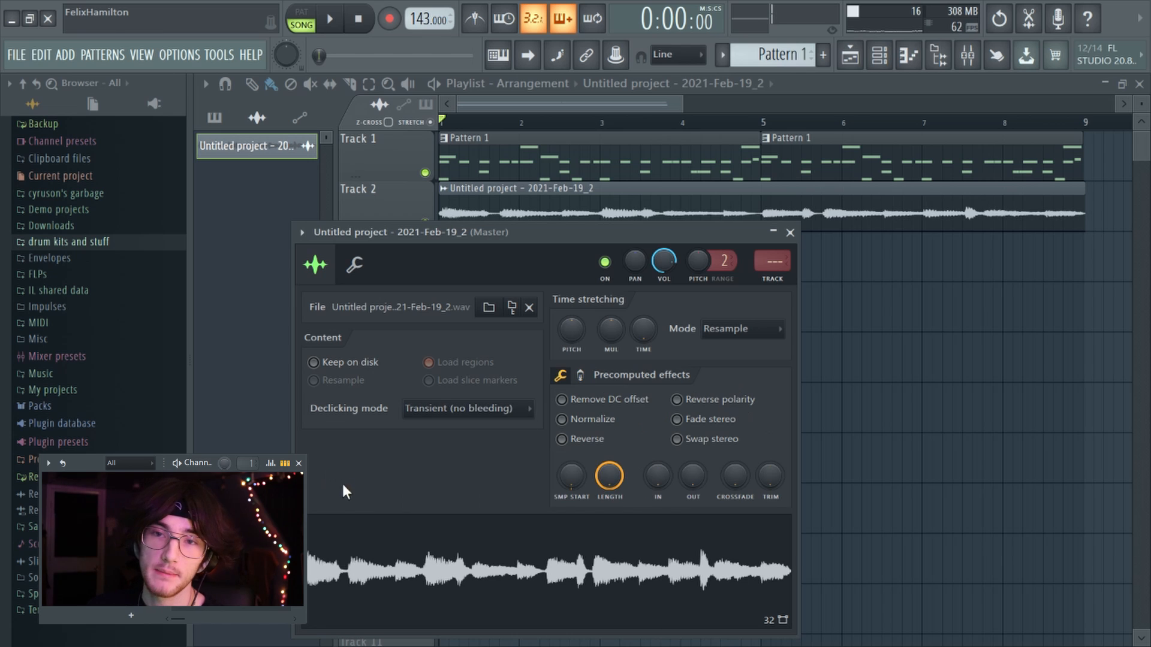
Step: Set the declicking mode of the recorded audio clip to Generic (bleeding)
click(456, 415)
click(466, 471)
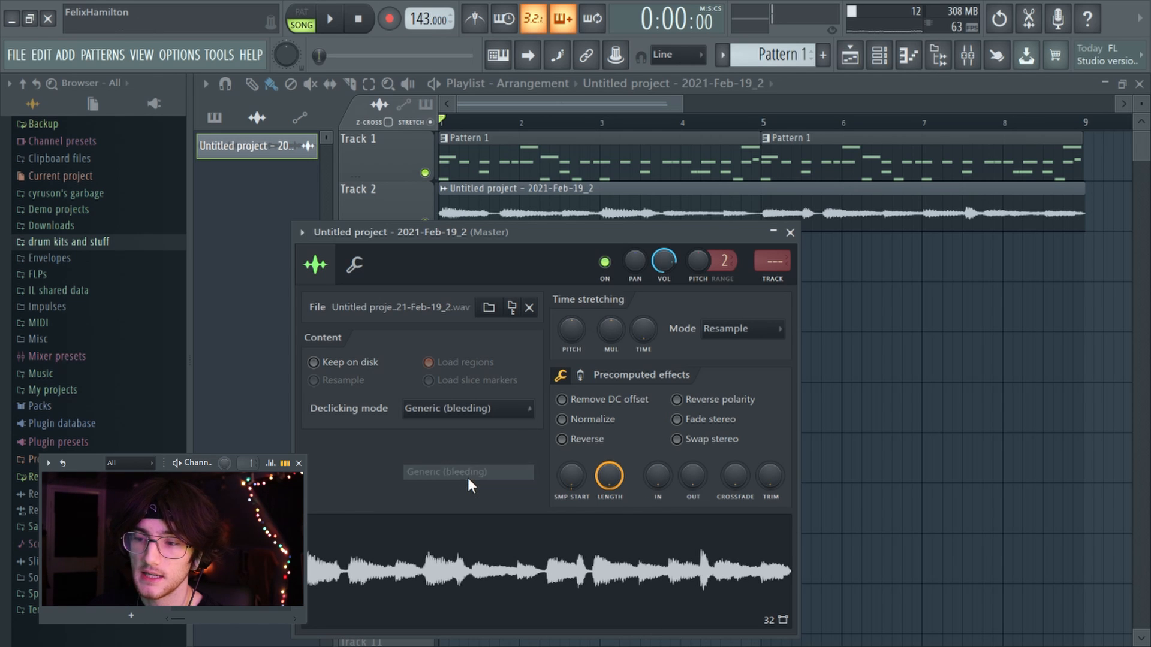
click(743, 329)
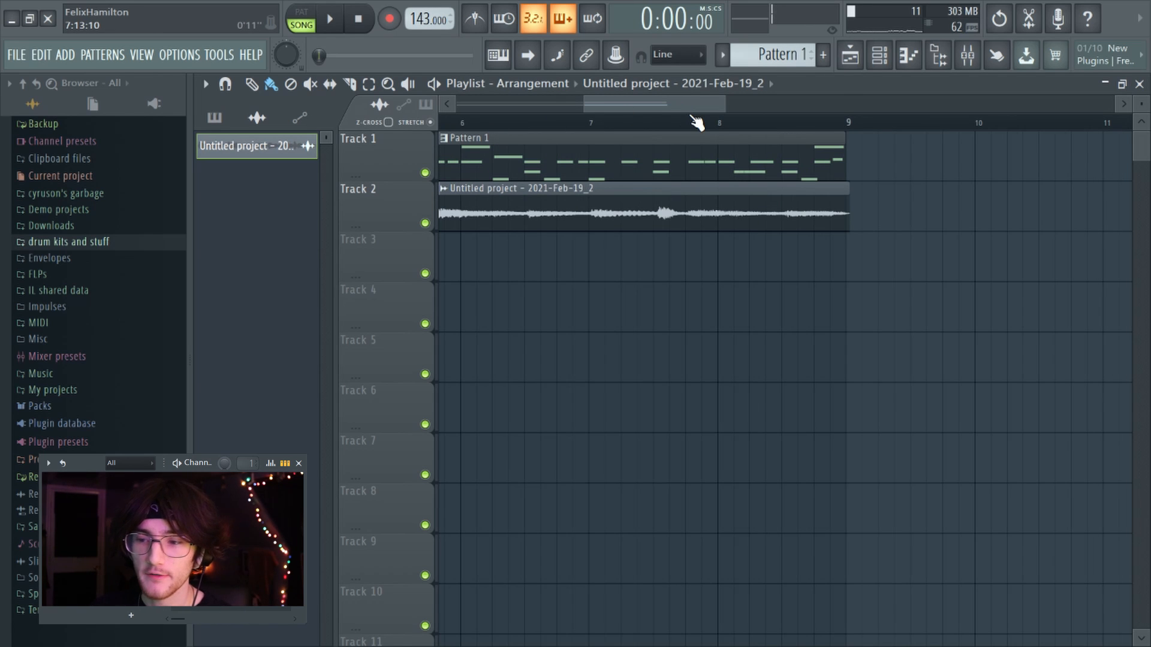
Step: Slice the Track 2 audio clip at 6:09:00, make the second part unique, and check its channel settings
scroll(812, 132, up, 2)
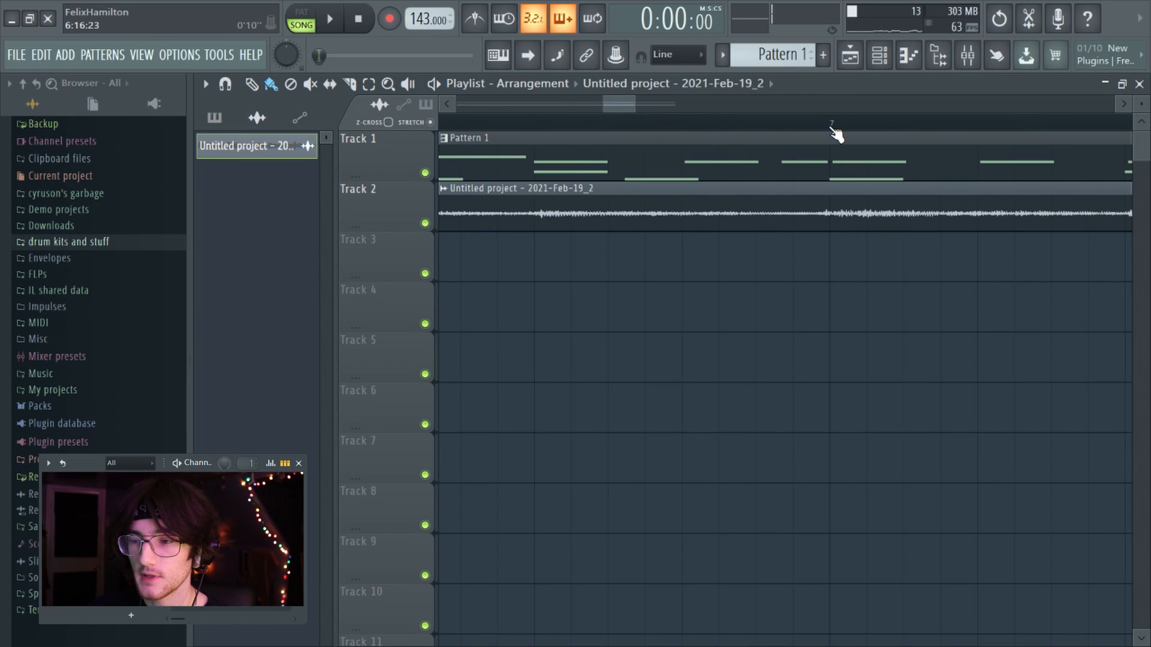
scroll(835, 133, down, 2)
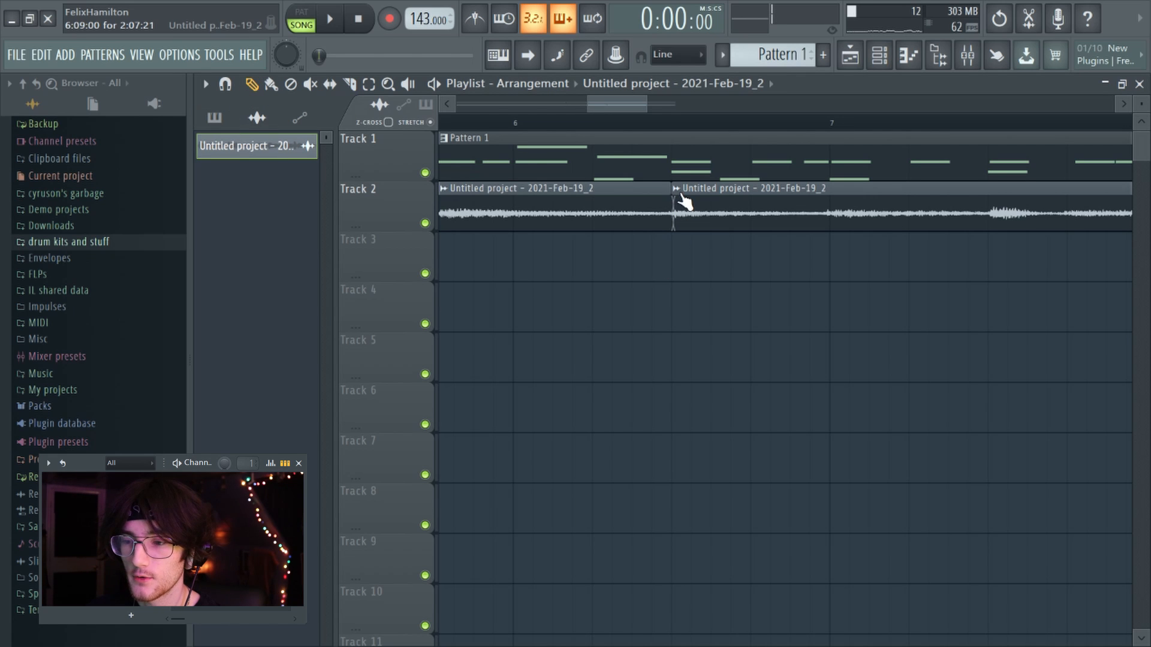
right_click(683, 201)
click(710, 301)
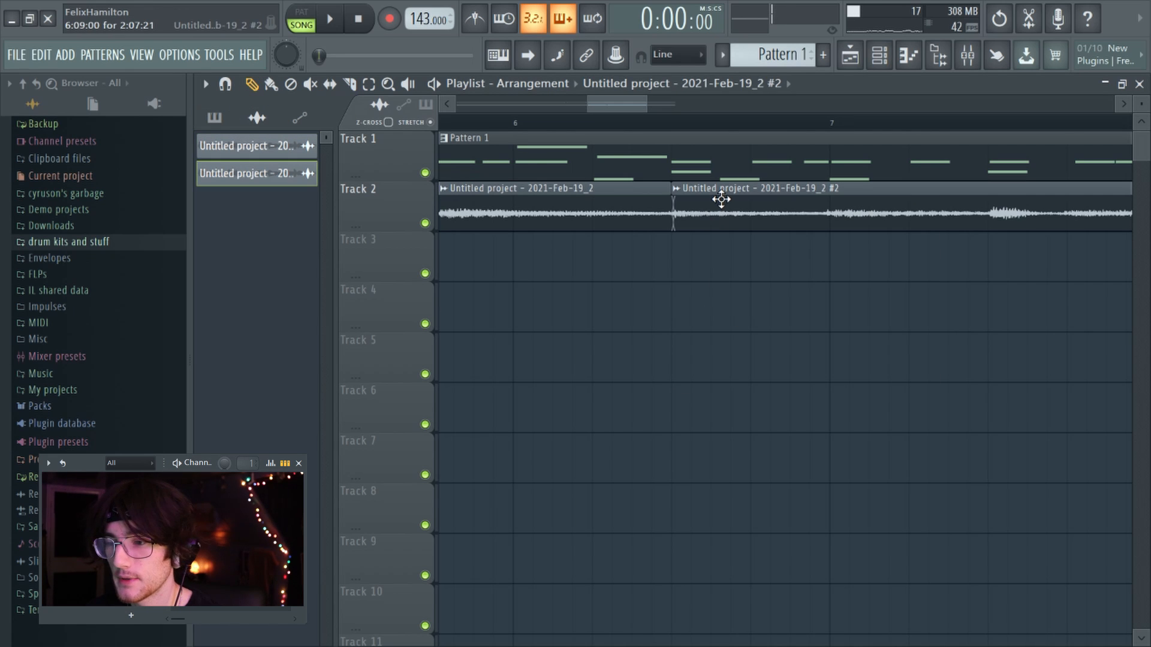
double_click(721, 200)
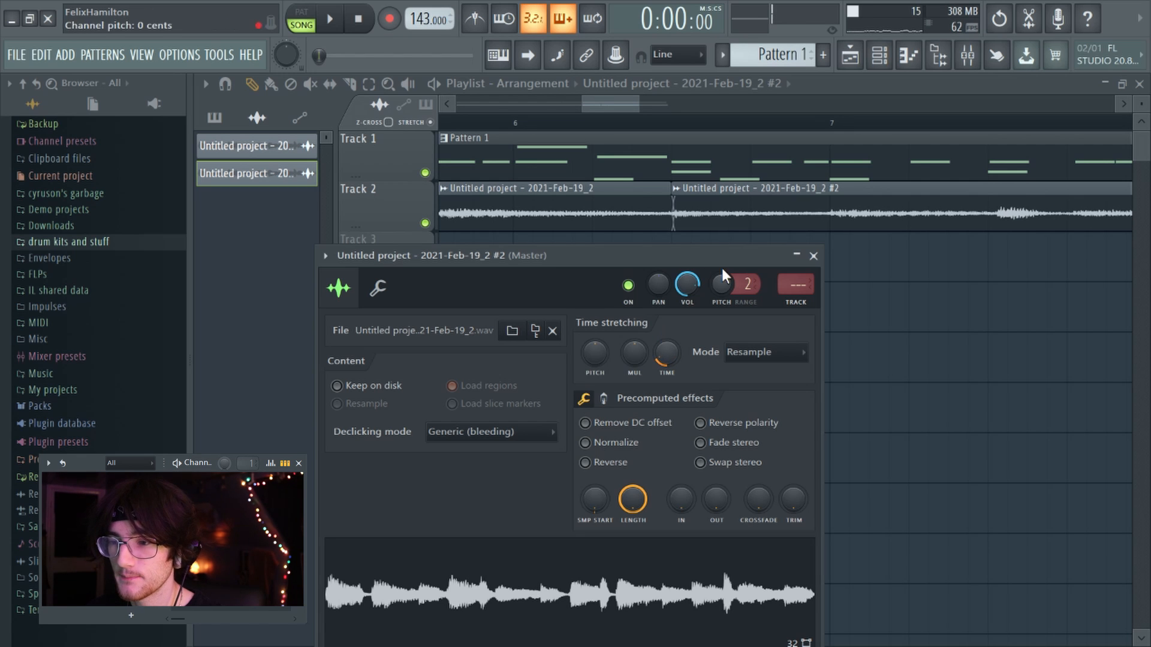
click(813, 256)
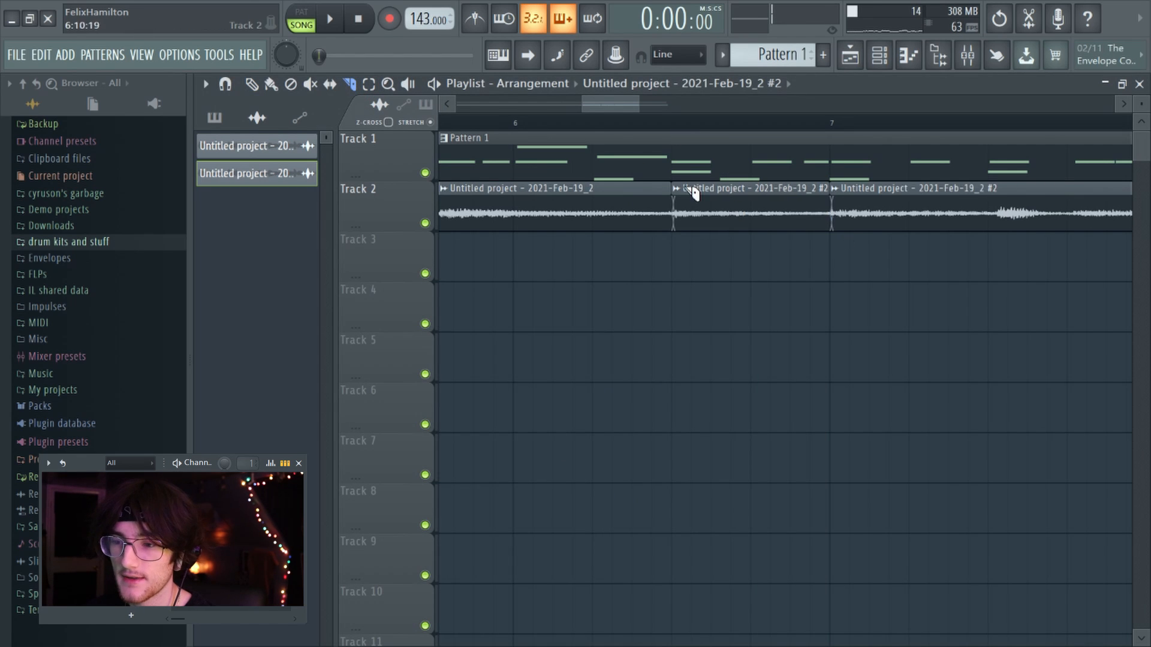
Step: Slice the Track 2 audio at bar 7 and make the part starting there unique
drag(615, 102, 636, 103)
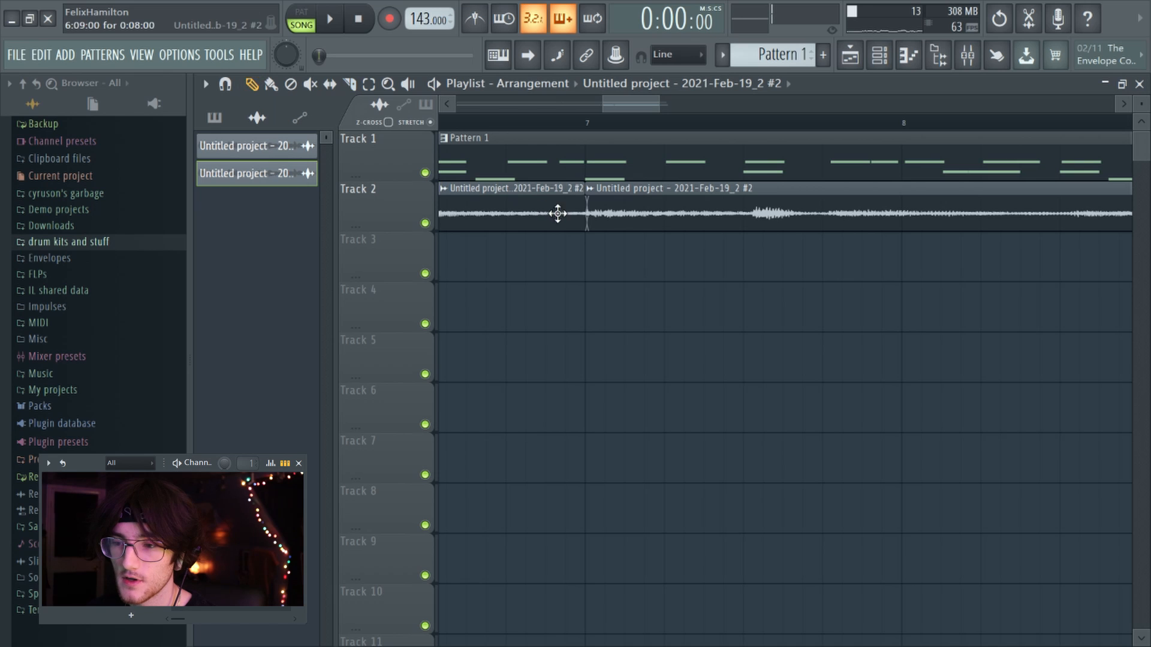
right_click(592, 201)
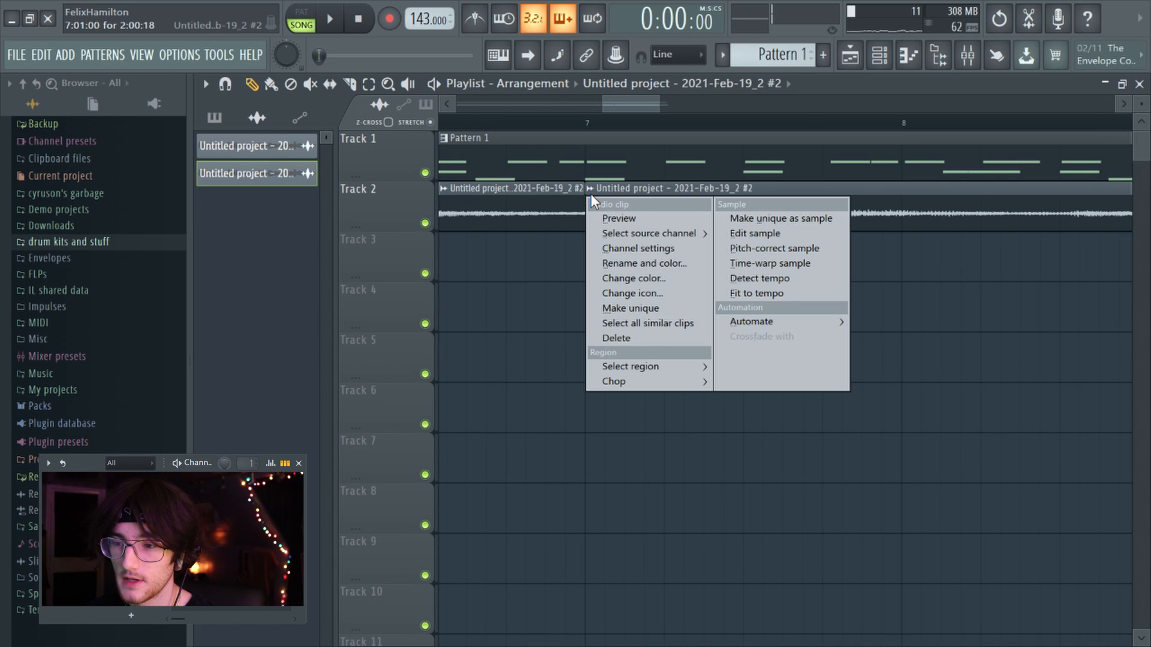
click(631, 307)
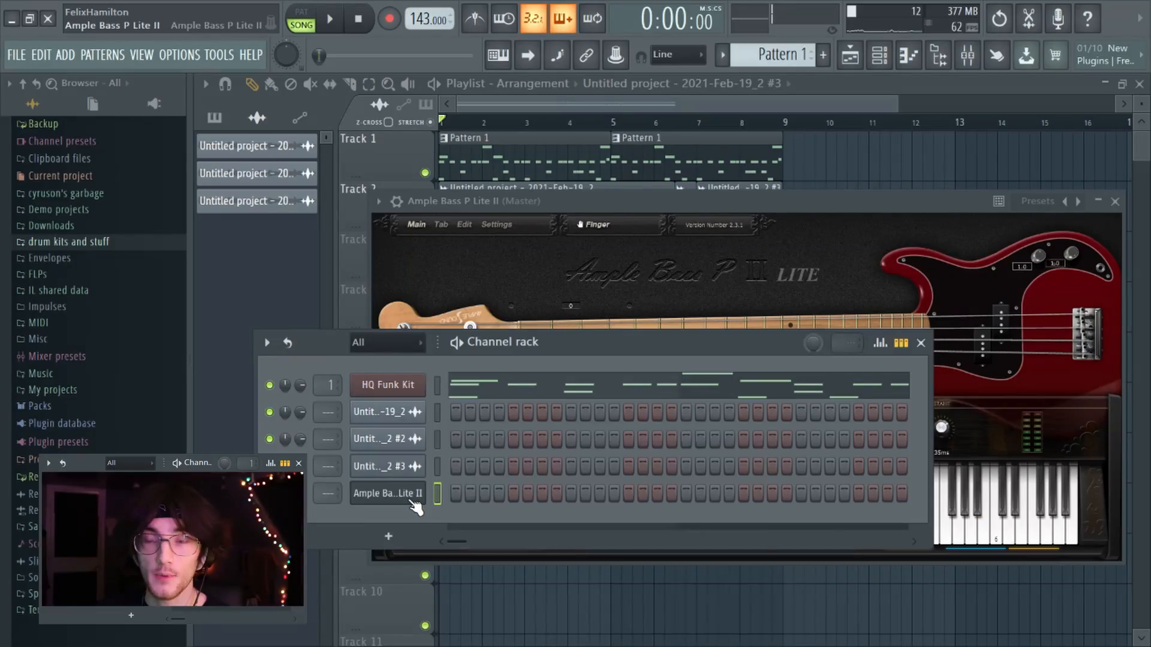
Step: Draw a four-bar bass line for Ample Bass P Lite II in the piano roll, using C#4, F#4, B3, D4 and A3
right_click(419, 494)
click(450, 431)
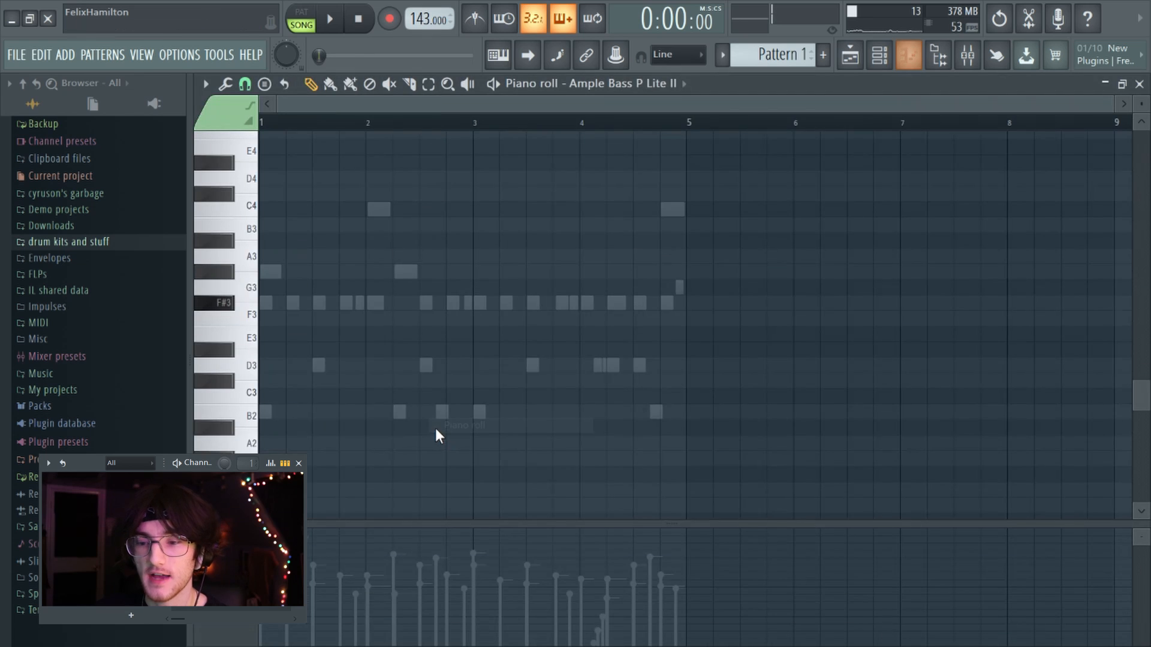
scroll(330, 402, down, 2)
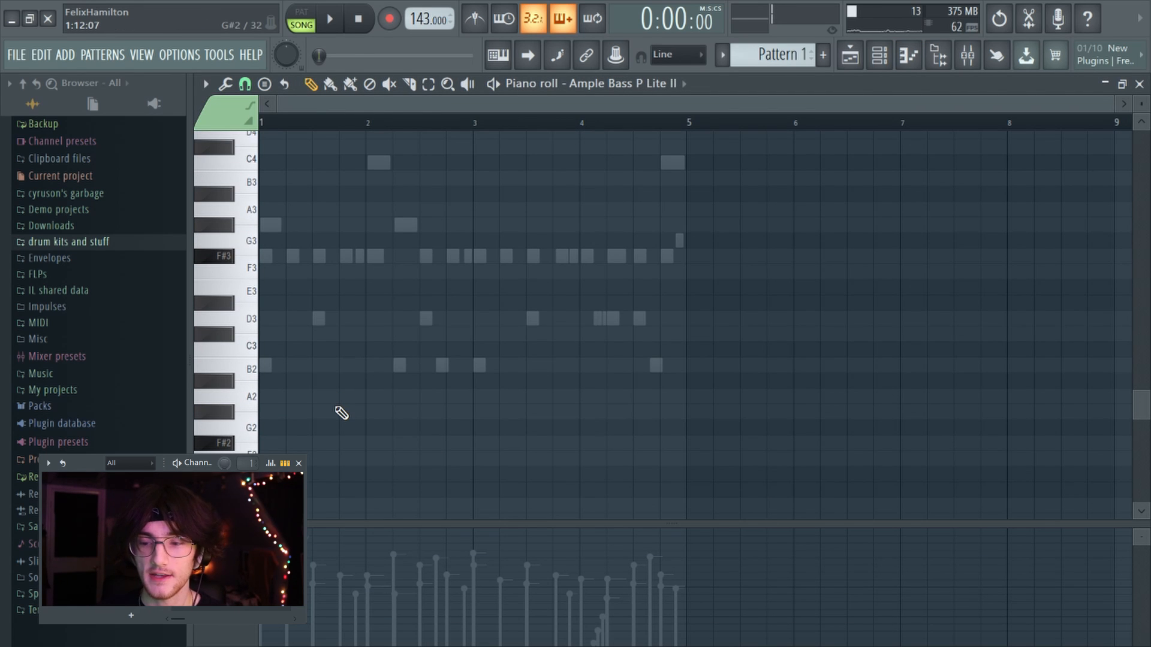
scroll(280, 300, up, 2)
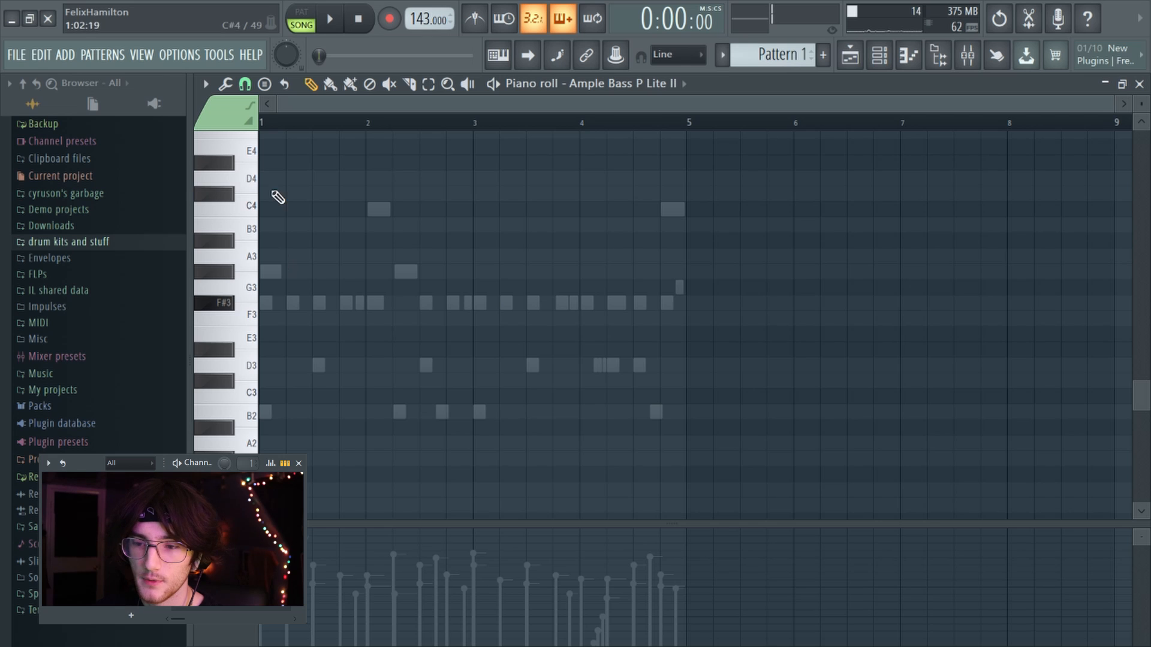
drag(324, 227, 342, 230)
scroll(384, 237, up, 2)
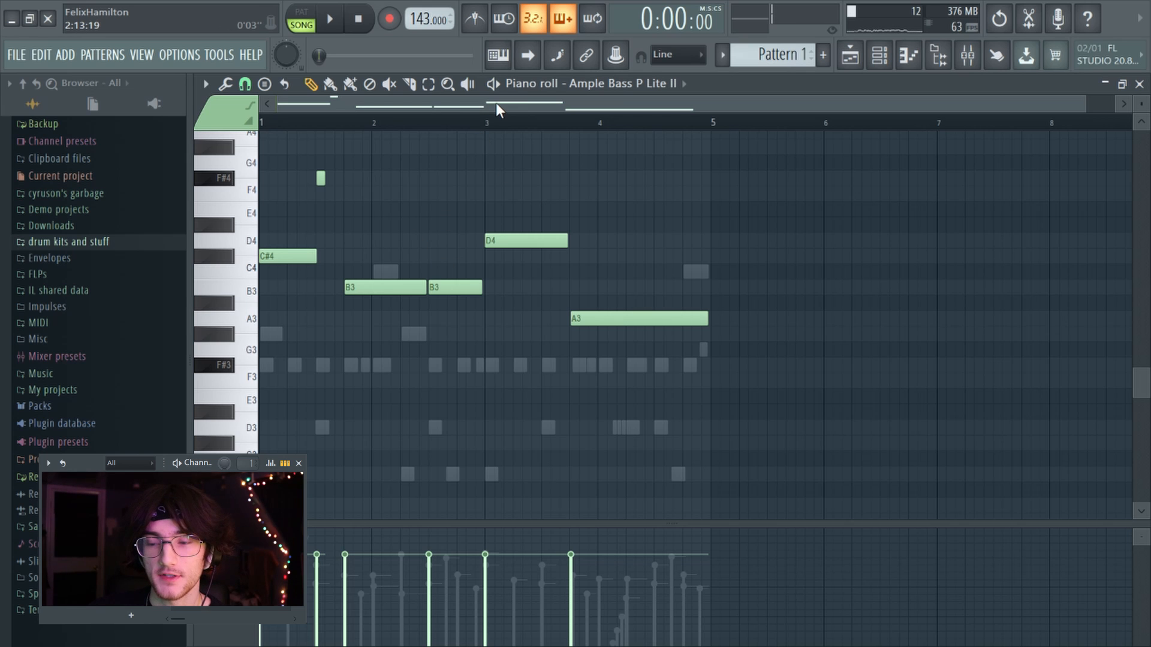
Step: Play the song to check the bass line against the drums and guitar
key(space)
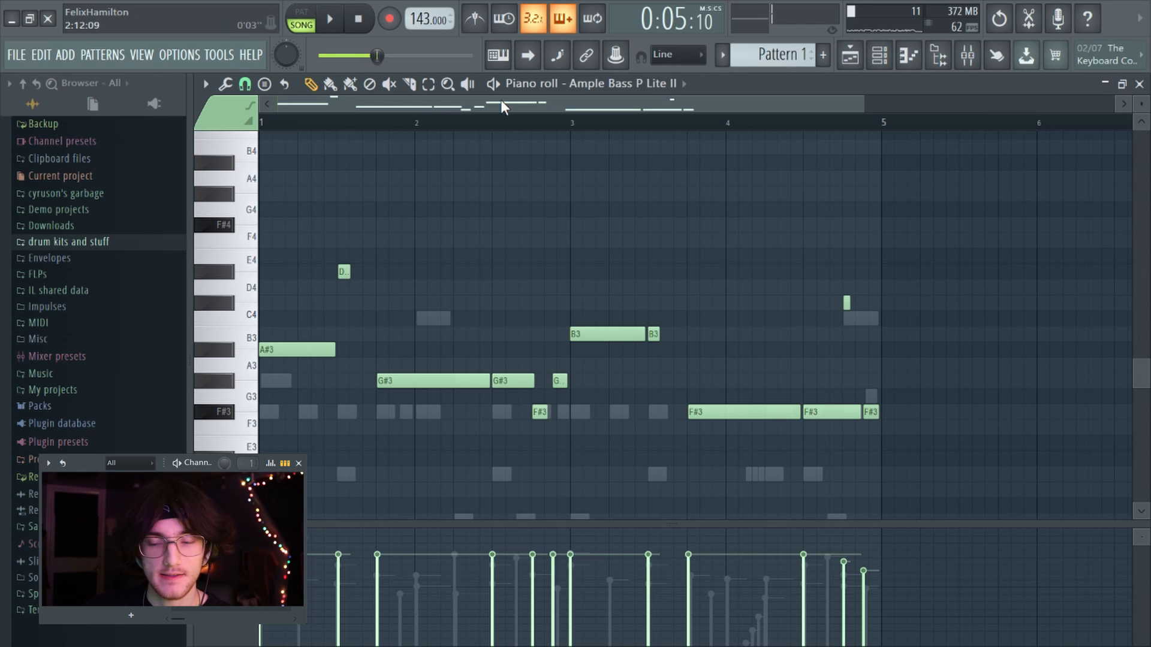
click(332, 22)
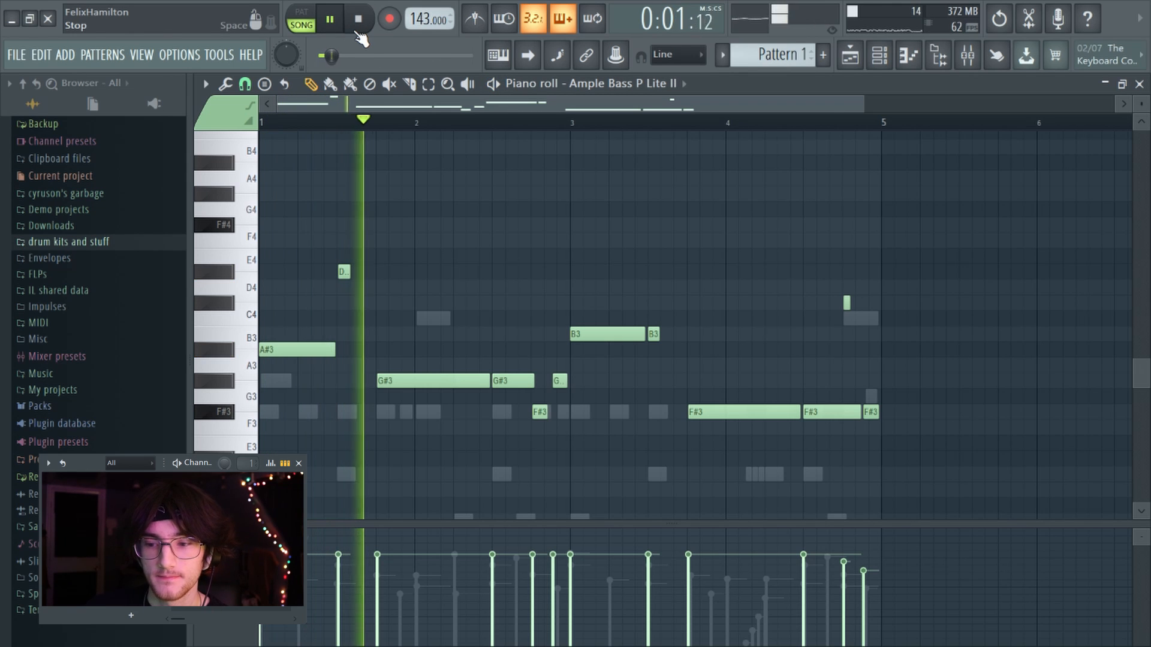